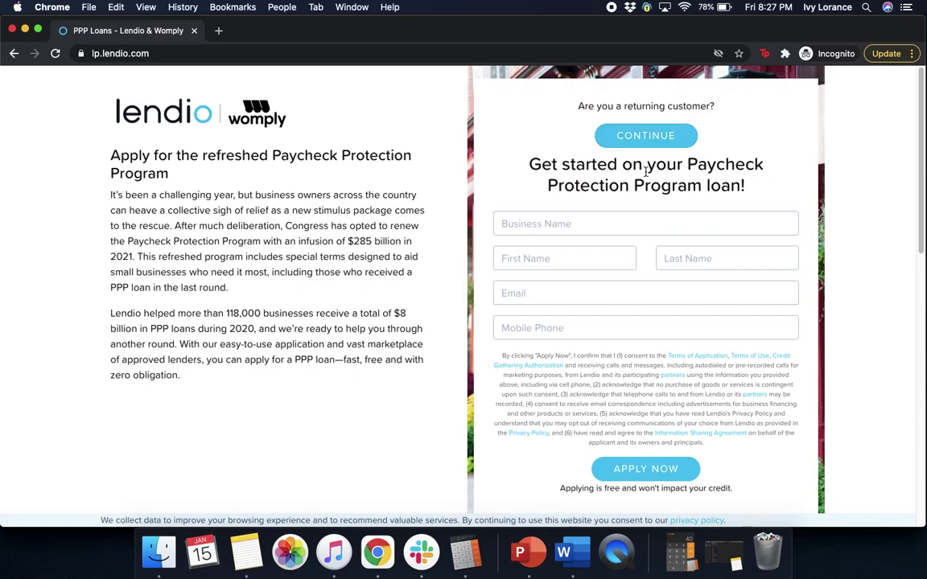
Enter Womply as the business name, then the contact's first and last name
click(597, 218)
text(Womply)
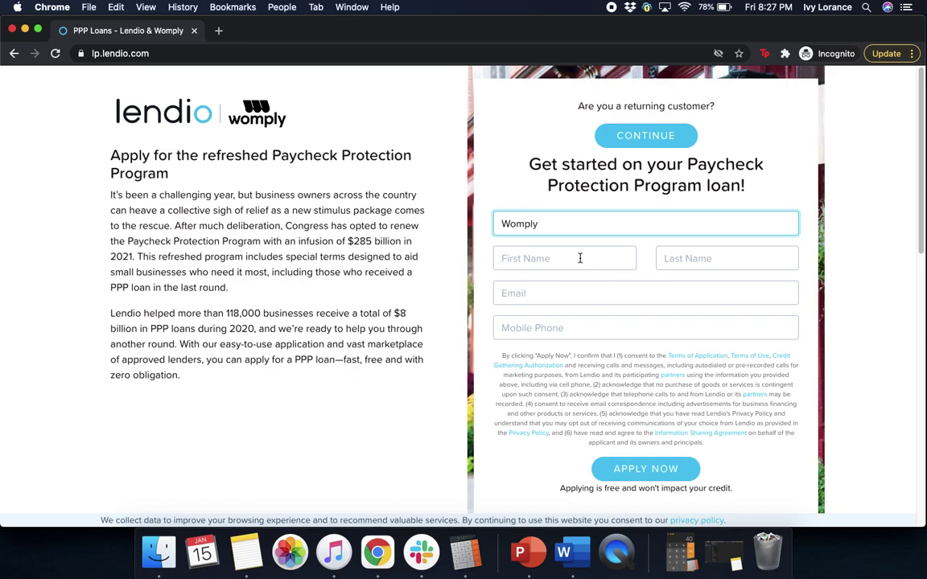
click(579, 258)
click(719, 258)
Fill in the contact's e-mail from the autofill suggestion and mobile number, then submit the form
click(550, 311)
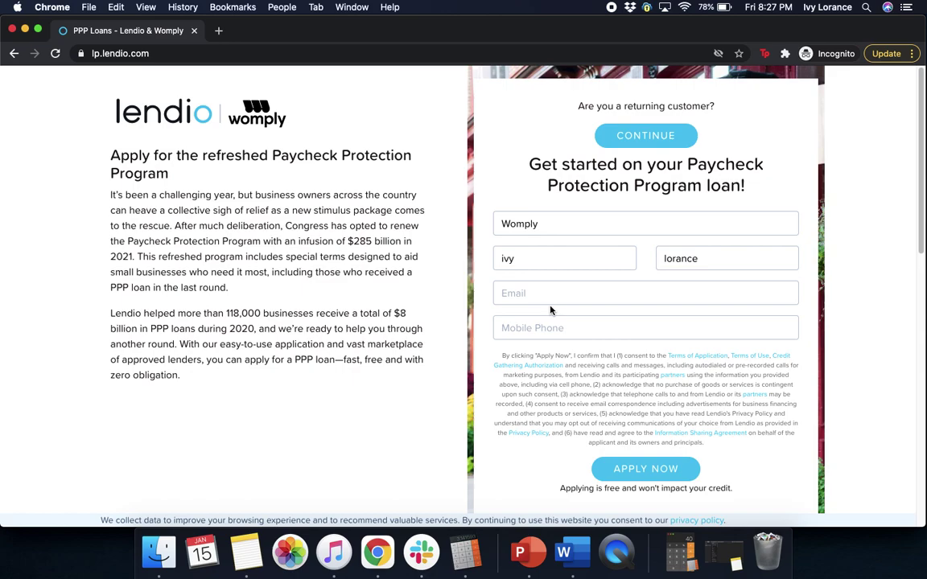
click(551, 301)
text(ilor)
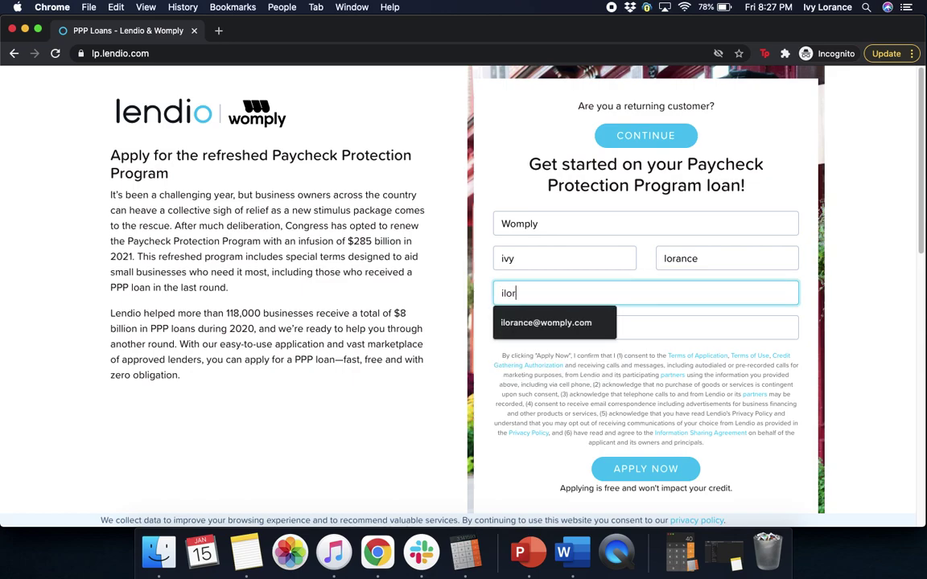
click(545, 322)
click(545, 332)
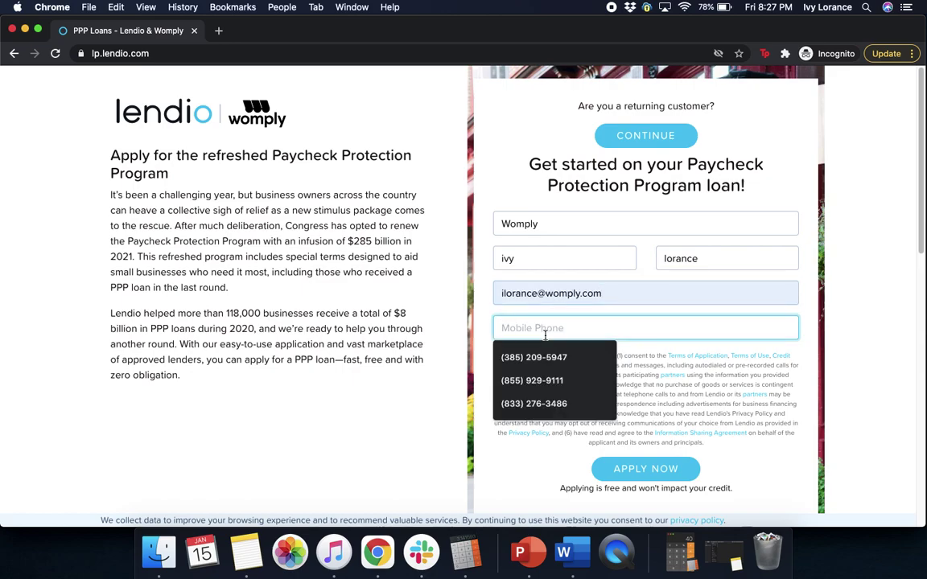
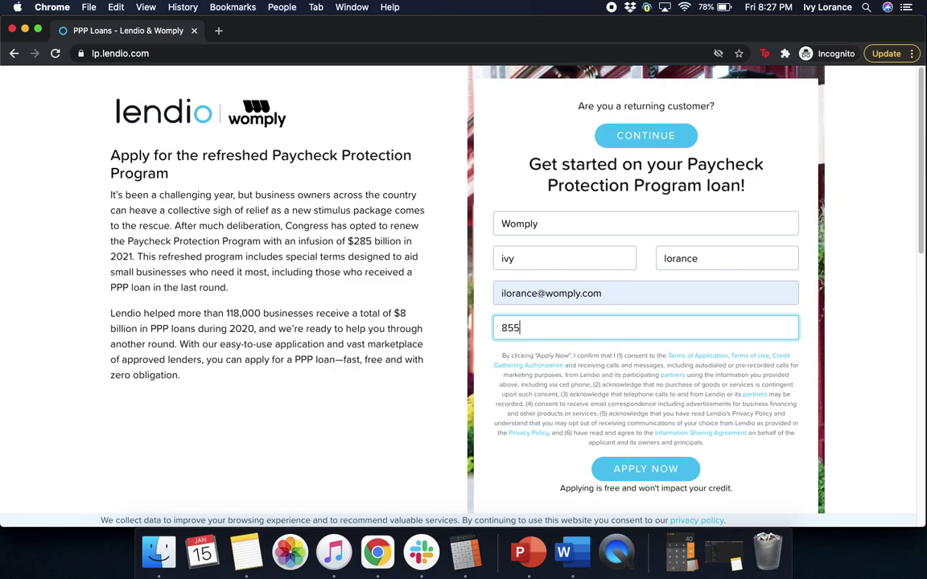
click(741, 471)
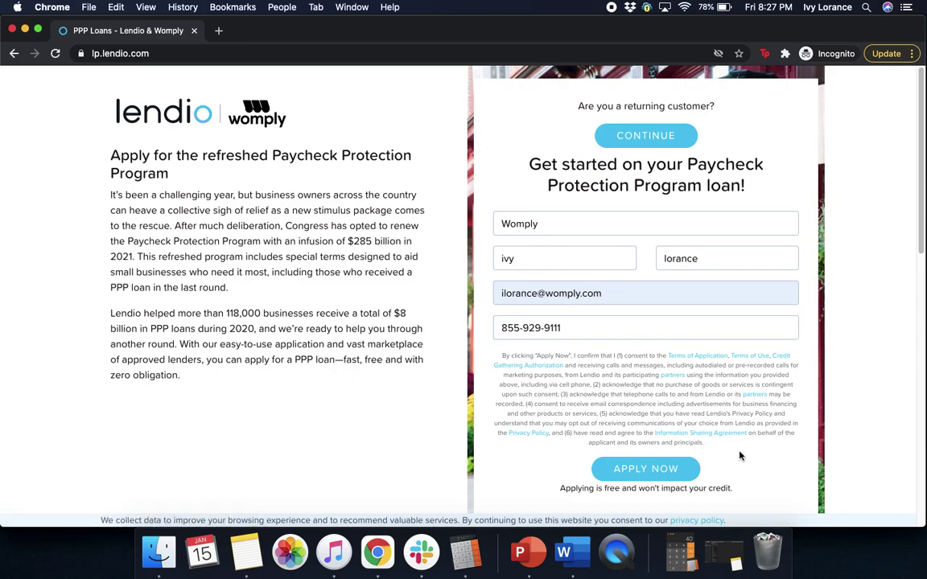
click(664, 469)
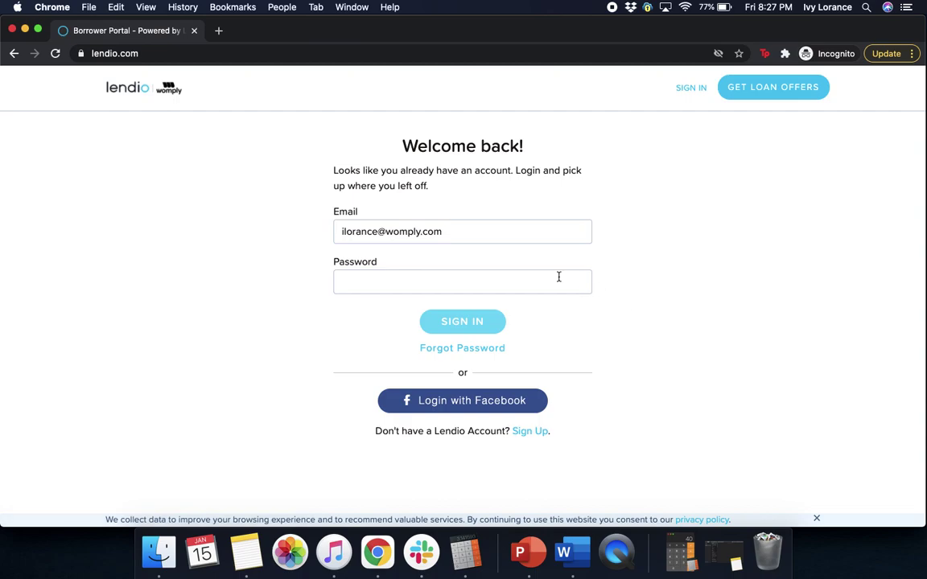
Sign in to the borrower portal with the account password
click(398, 280)
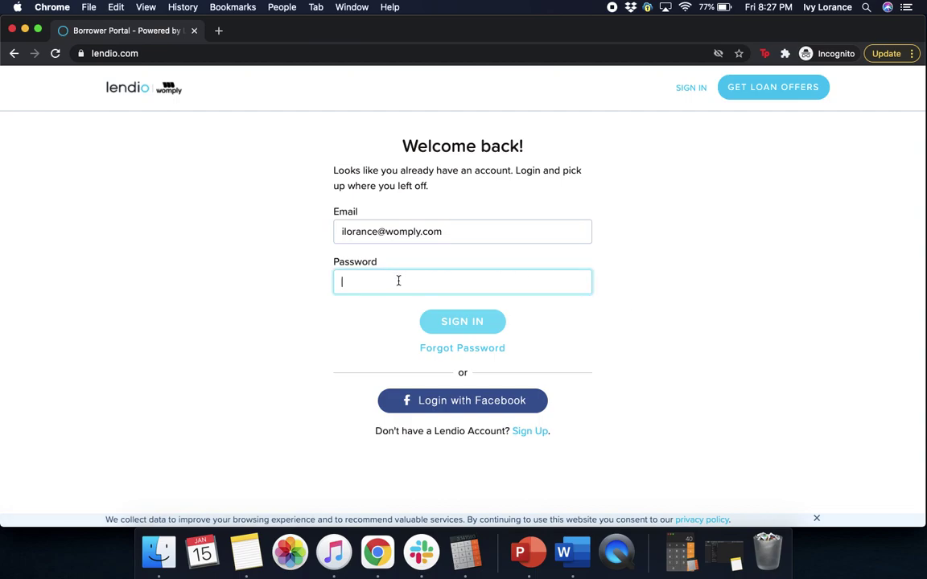
text(••••••)
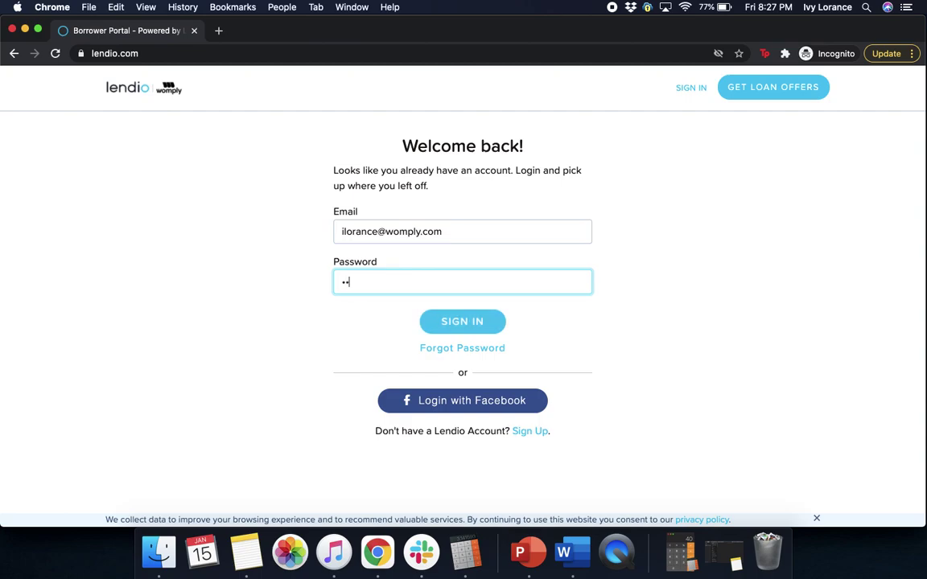
text(•••)
key(Return)
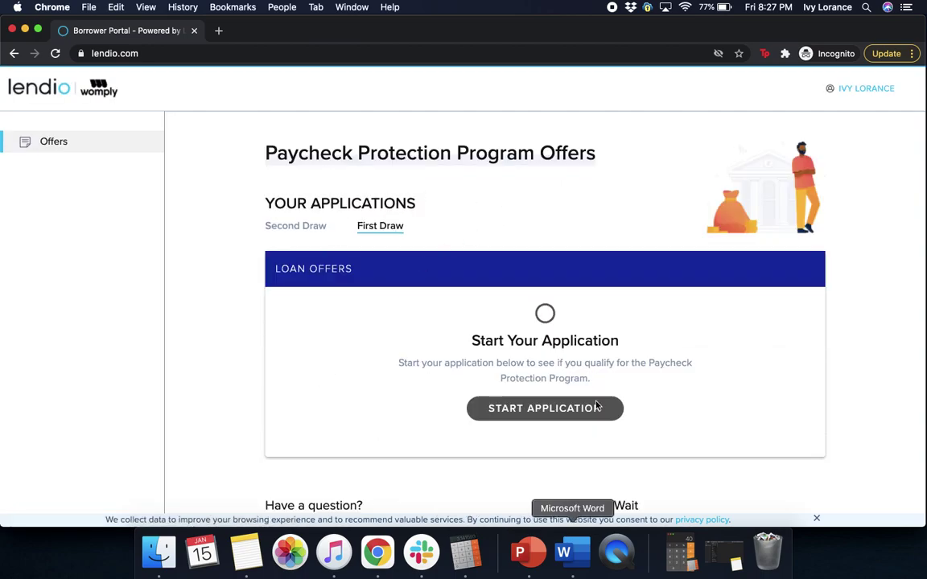
Start a new application, answer No to applying for a second PPP loan, and continue
click(526, 410)
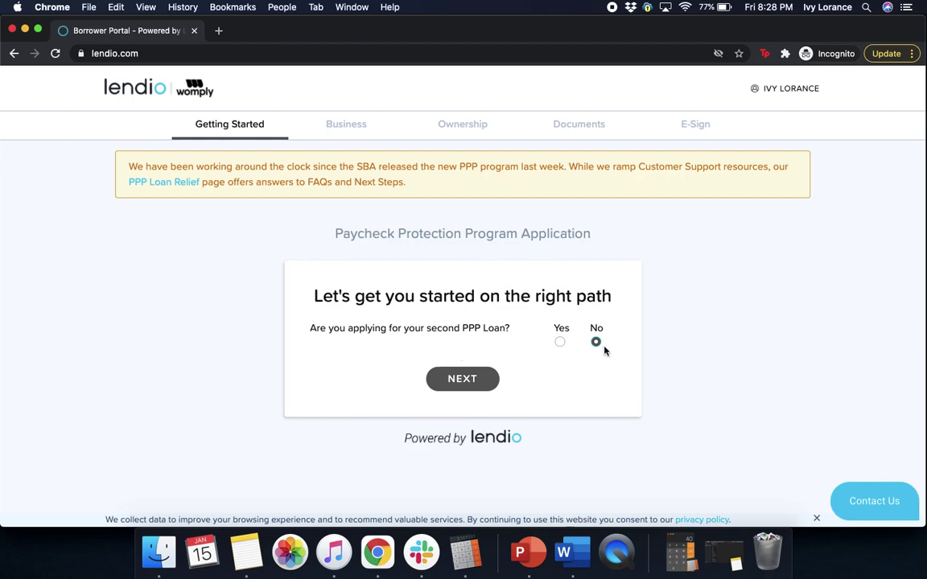
click(560, 342)
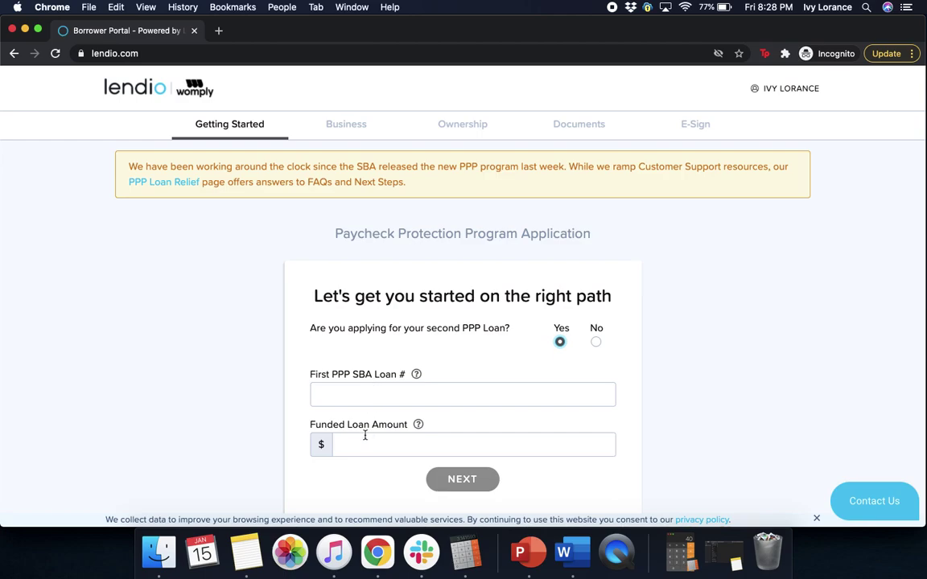
click(595, 343)
click(486, 383)
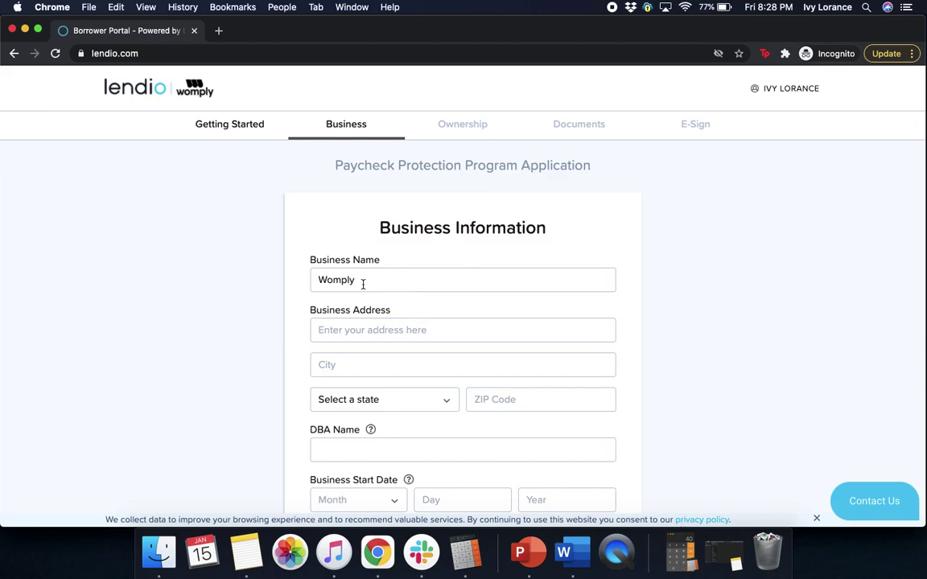
click(364, 331)
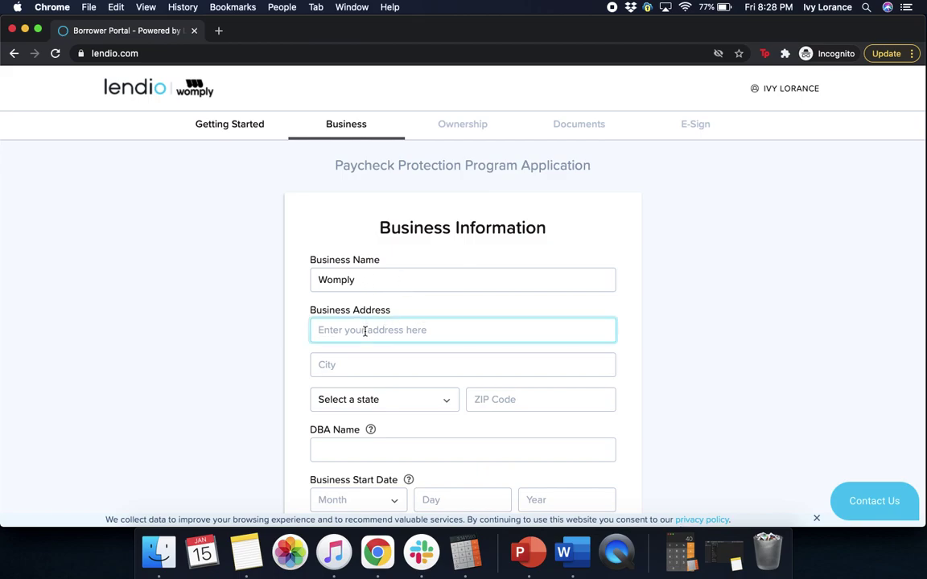
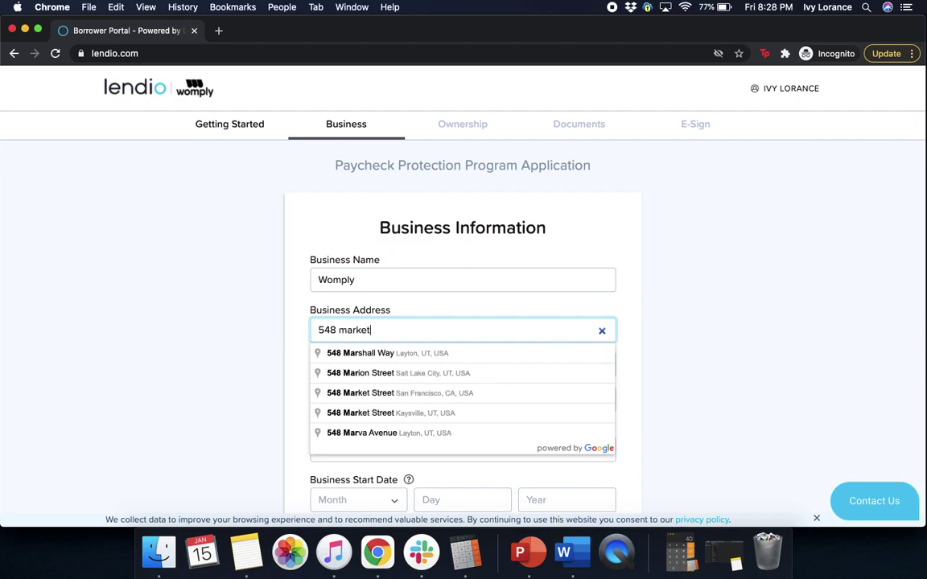
click(363, 354)
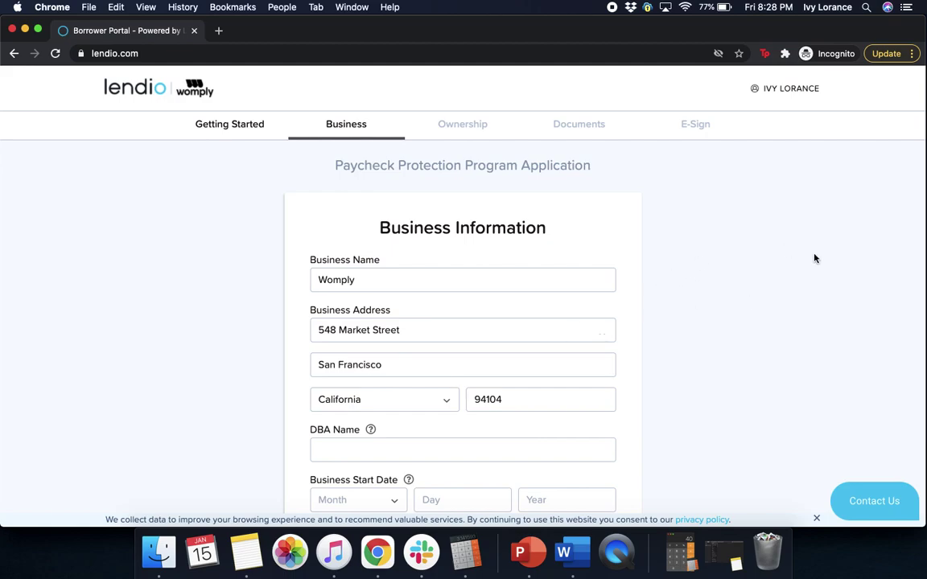
scroll(773, 325, down, 3)
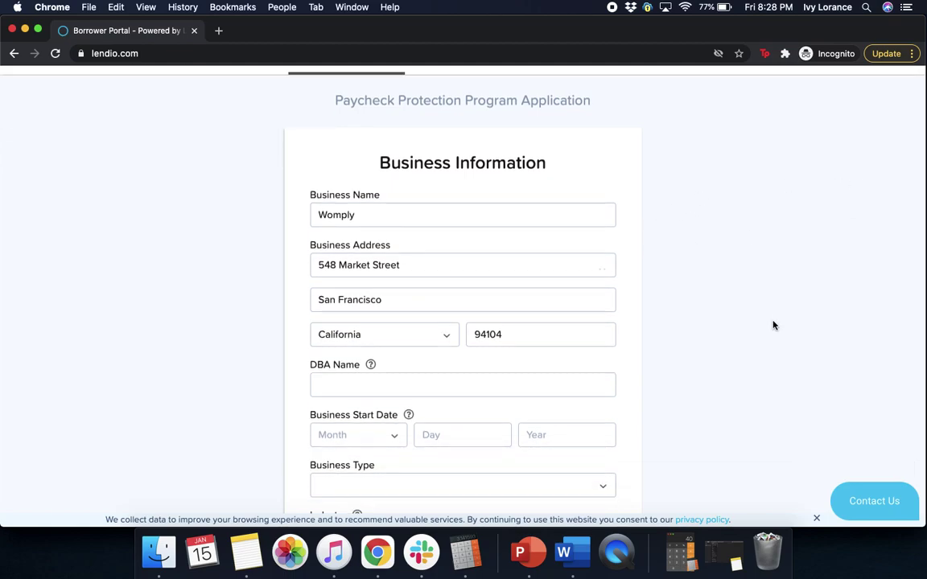
Change the business name to Oto Analytics and enter Womply as the DBA
click(360, 152)
key(BackSpace)
key(BackSpace)
key(BackSpace)
key(BackSpace)
key(BackSpace)
key(BackSpace)
text(O)
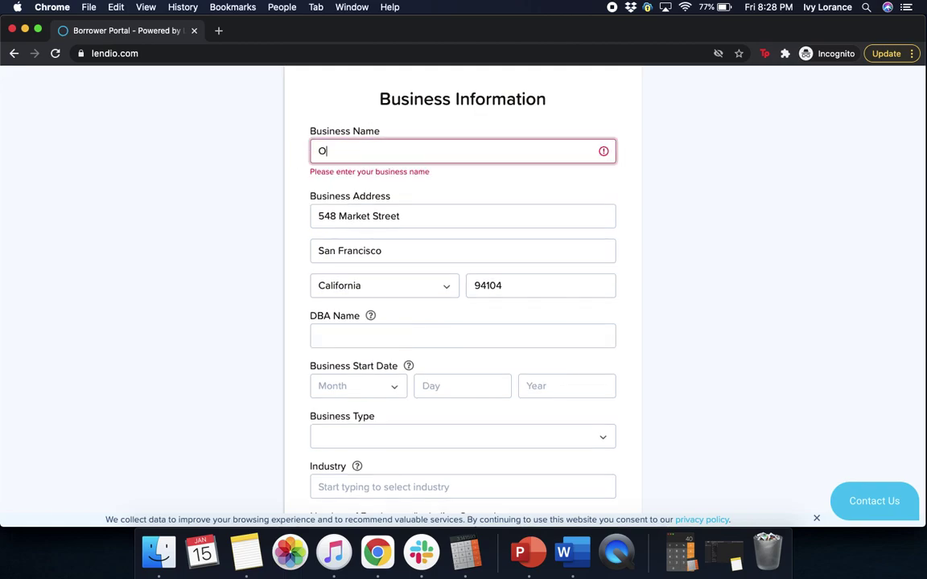
text(to Analyti)
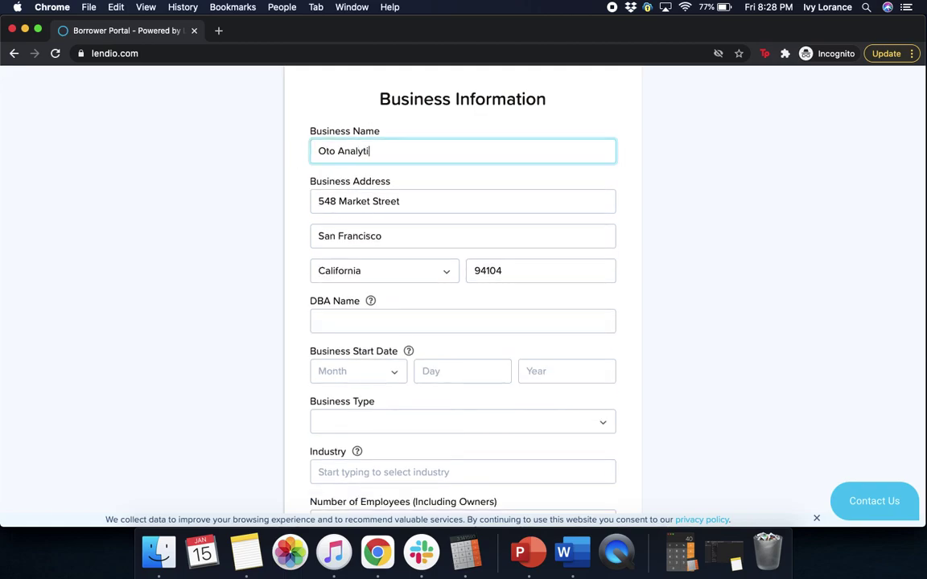
text(ces)
click(338, 320)
text(Wompl)
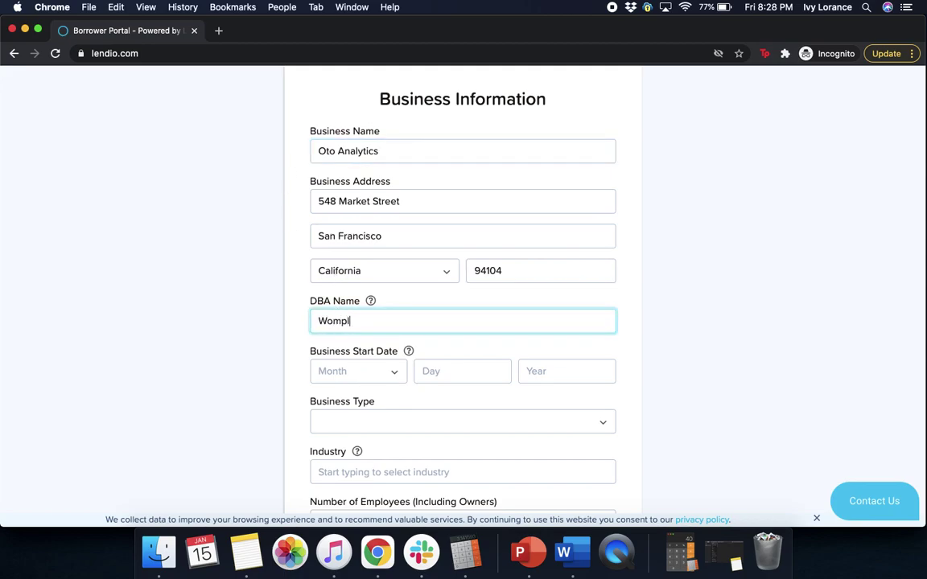
text(y)
click(720, 307)
Set the business start date to February 1, 2012 and business type to S-Corp
click(381, 371)
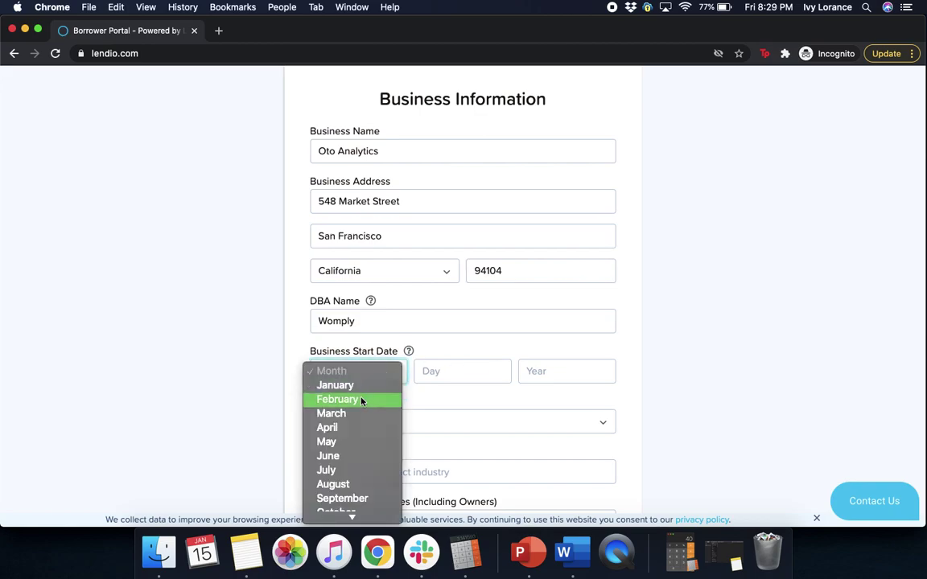
click(361, 402)
click(445, 374)
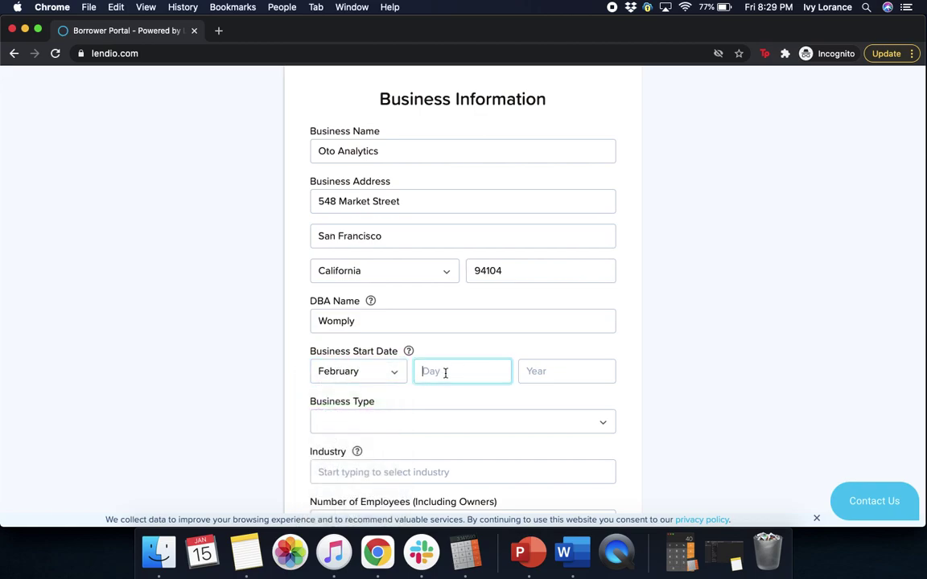
text(1)
click(523, 372)
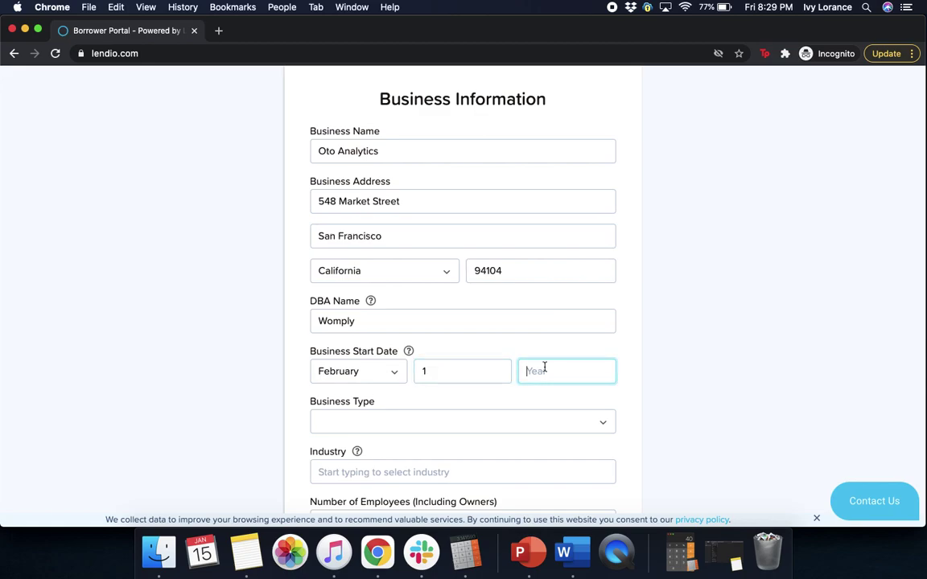
text(2021)
key(BackSpace)
key(BackSpace)
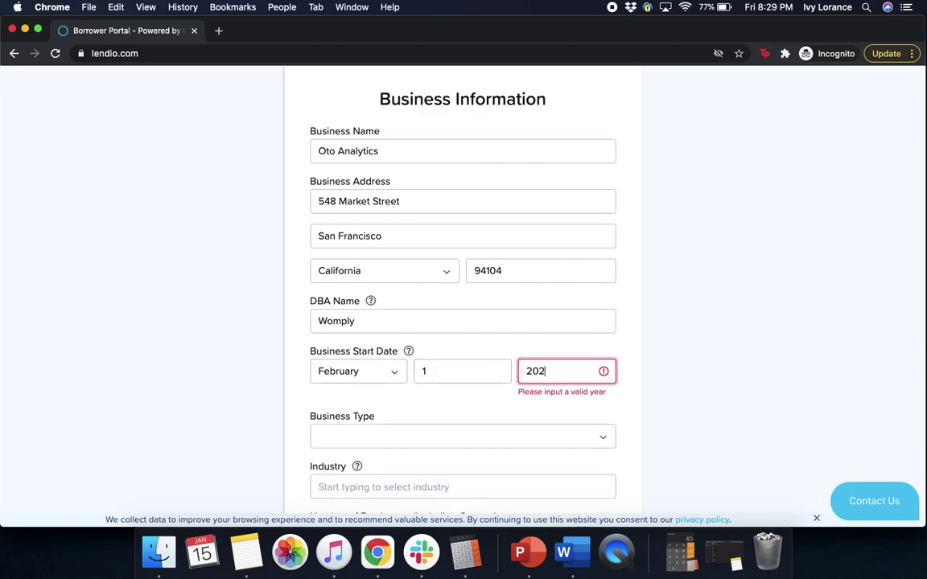
text(12)
click(669, 335)
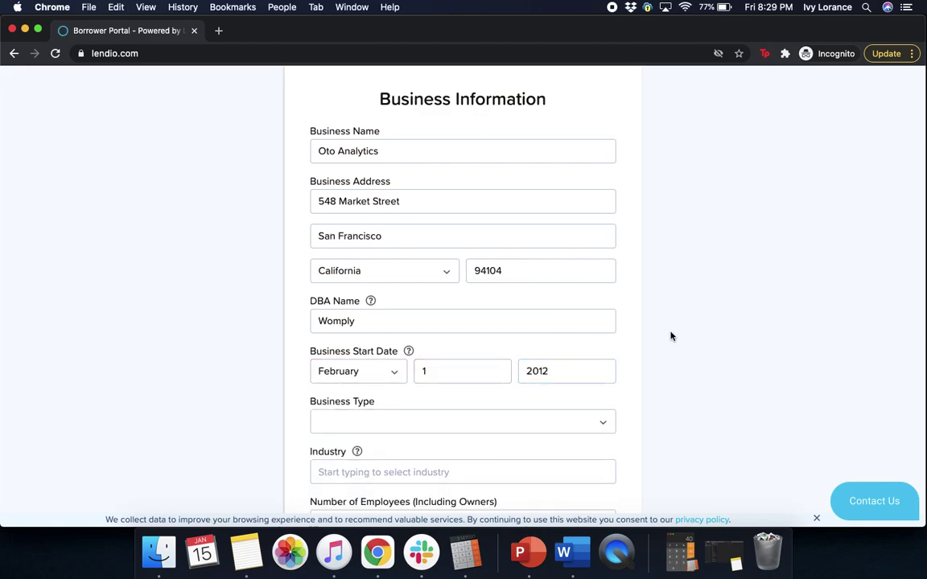
click(528, 420)
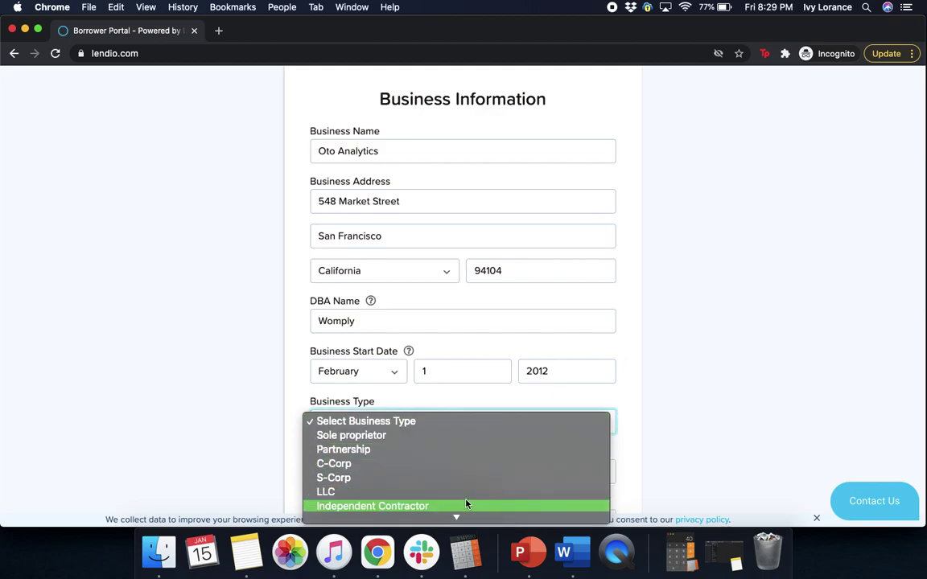
click(395, 480)
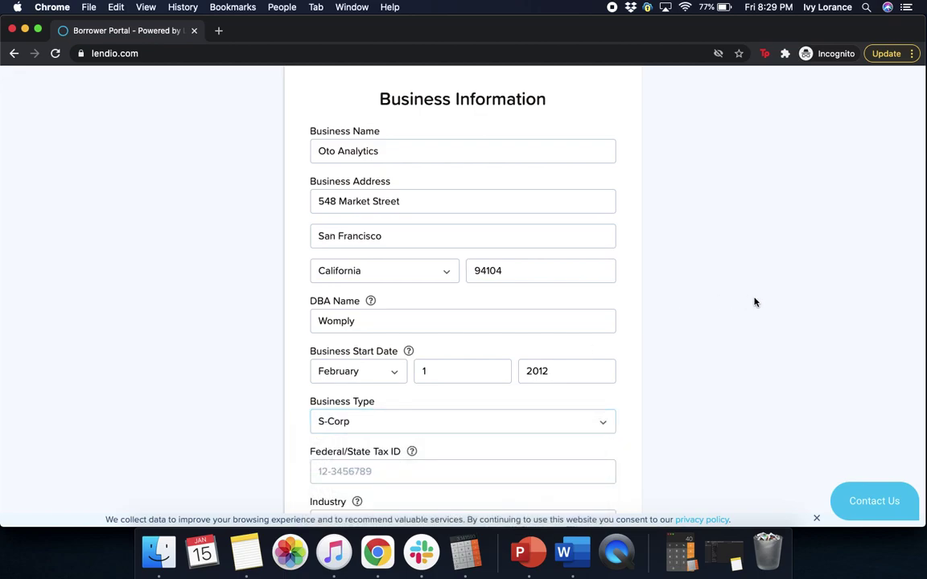
Enter the business's federal tax ID
scroll(844, 336, down, 5)
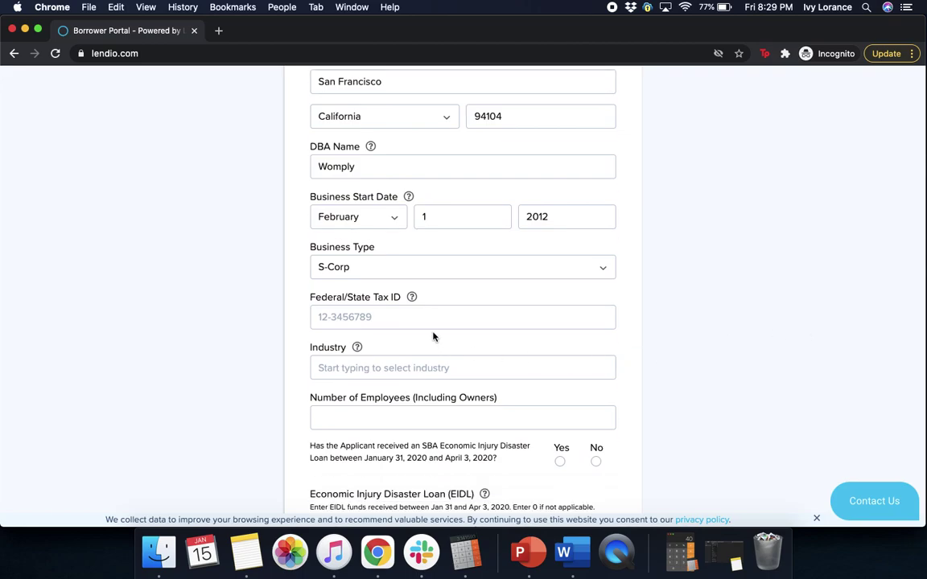
click(433, 317)
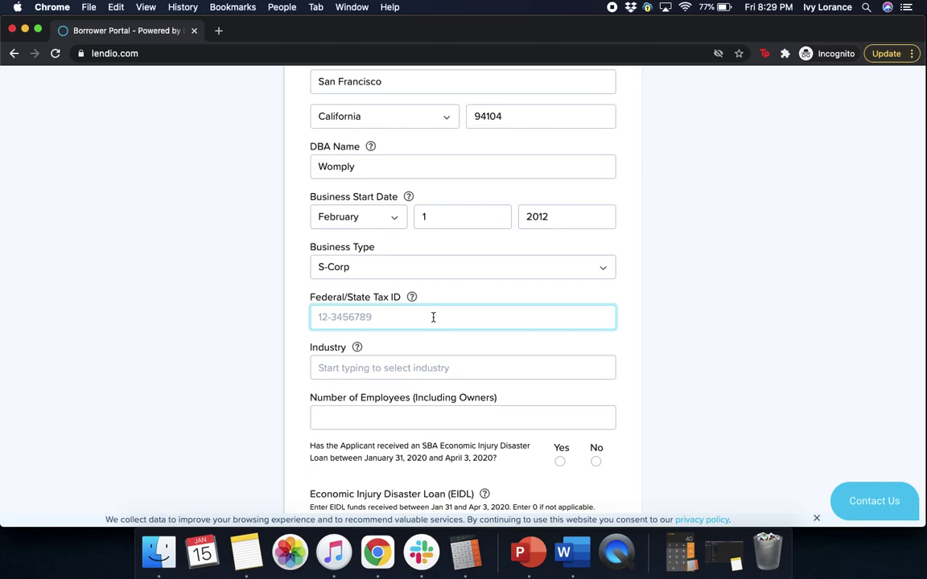
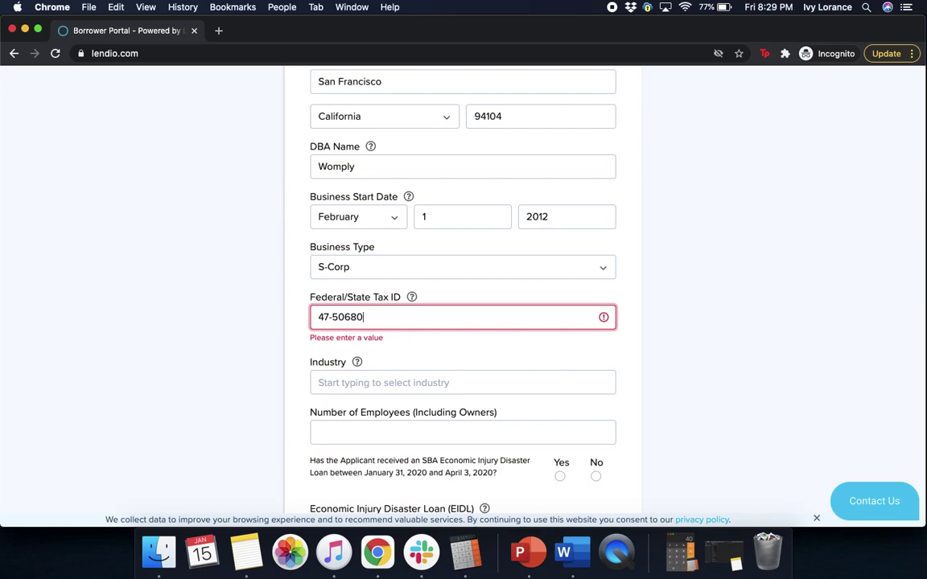
Choose Marketing Consulting Services as the industry and enter 250 employees
click(411, 369)
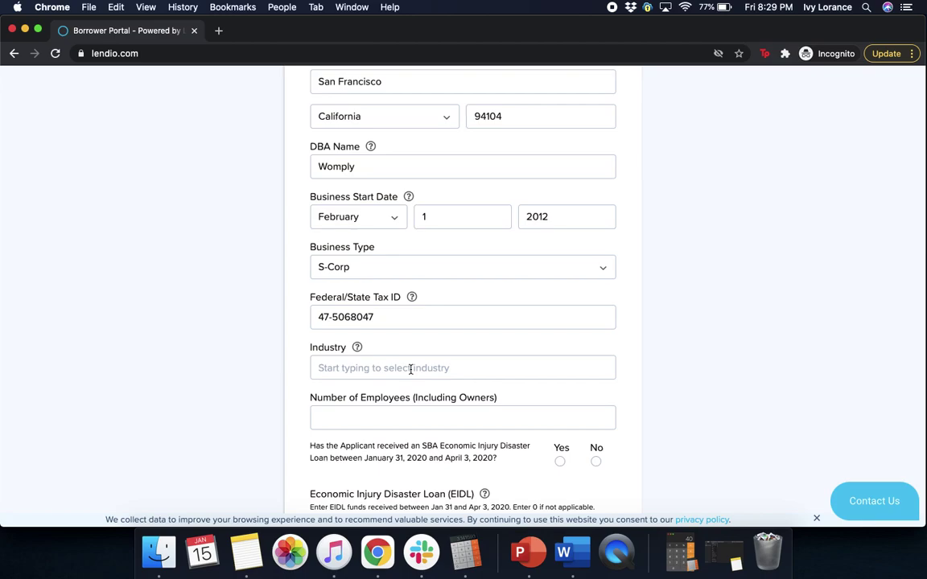
text(marketing)
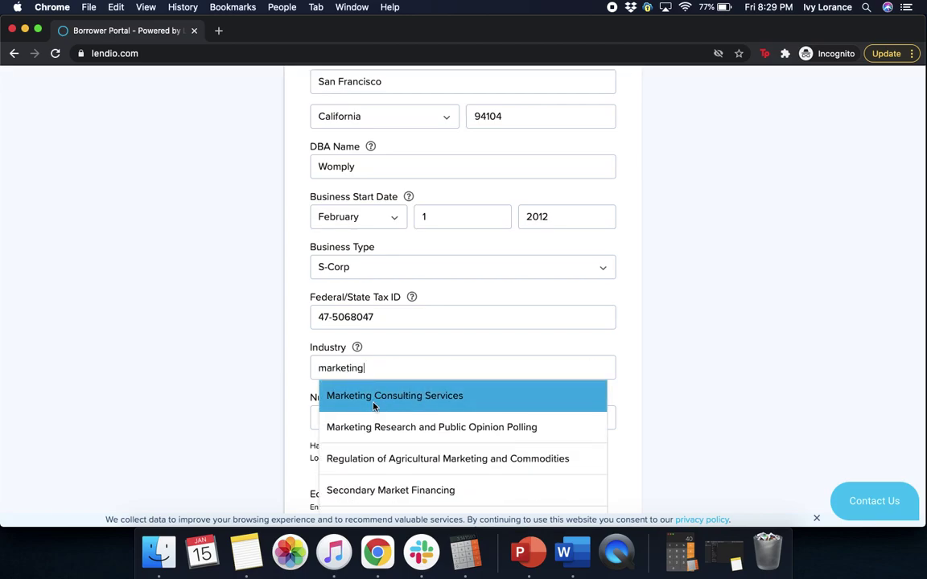
click(373, 406)
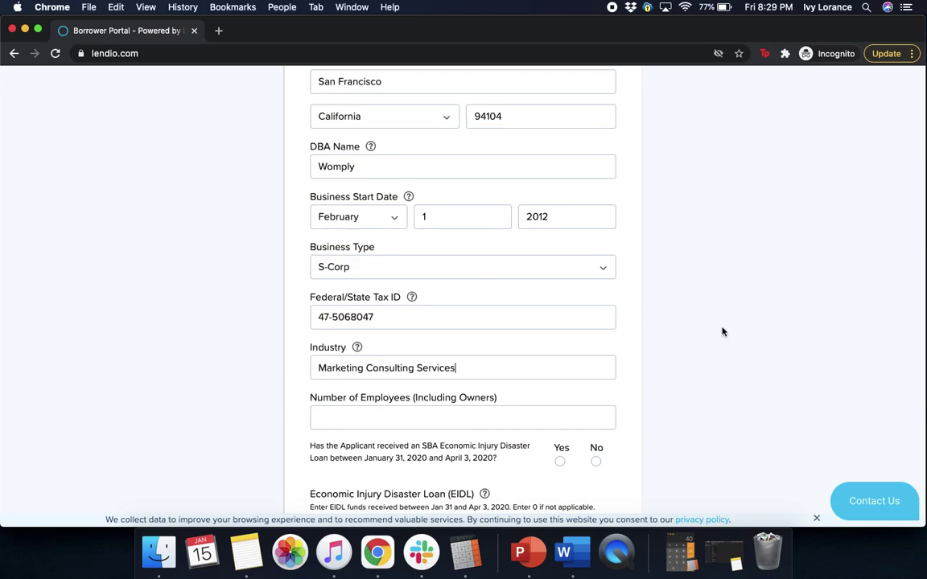
click(453, 418)
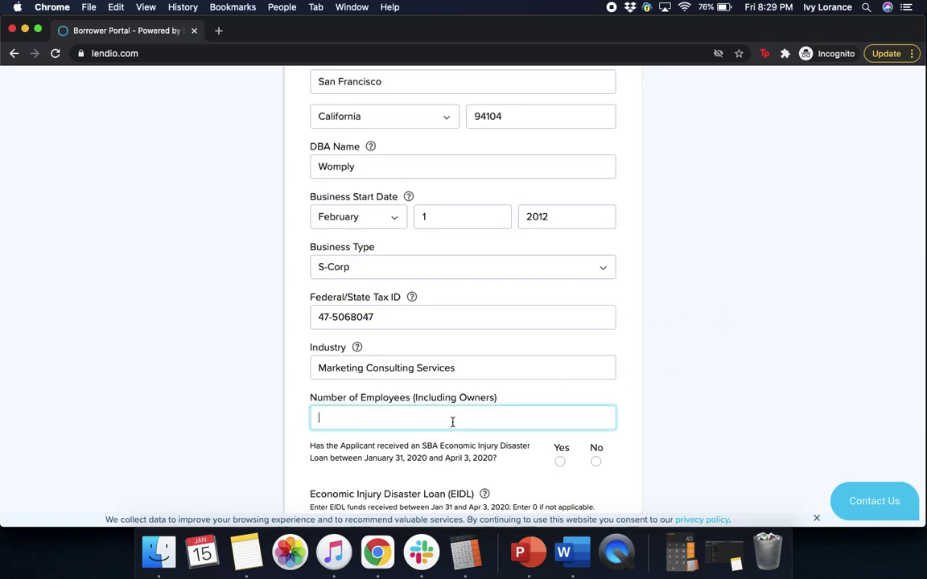
text(250)
click(763, 374)
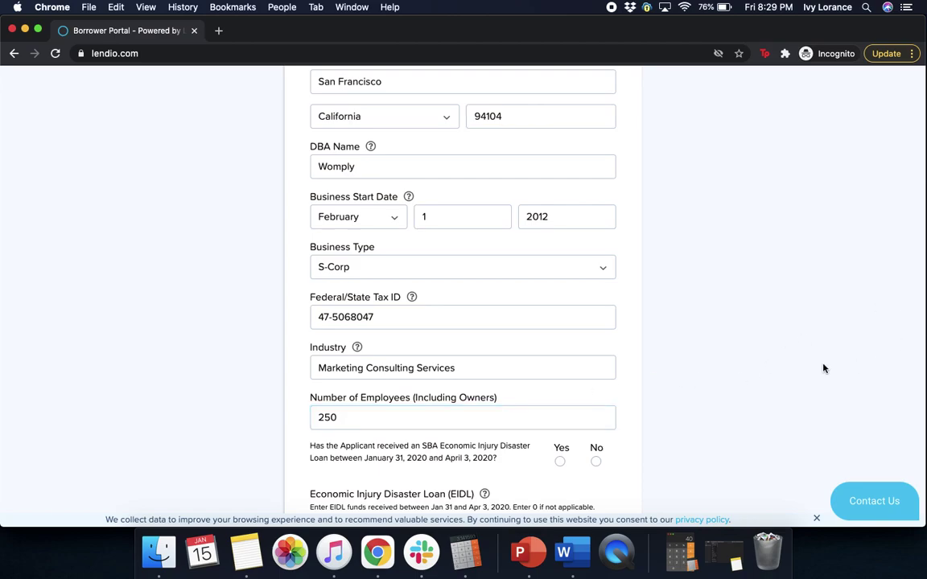
scroll(823, 368, down, 5)
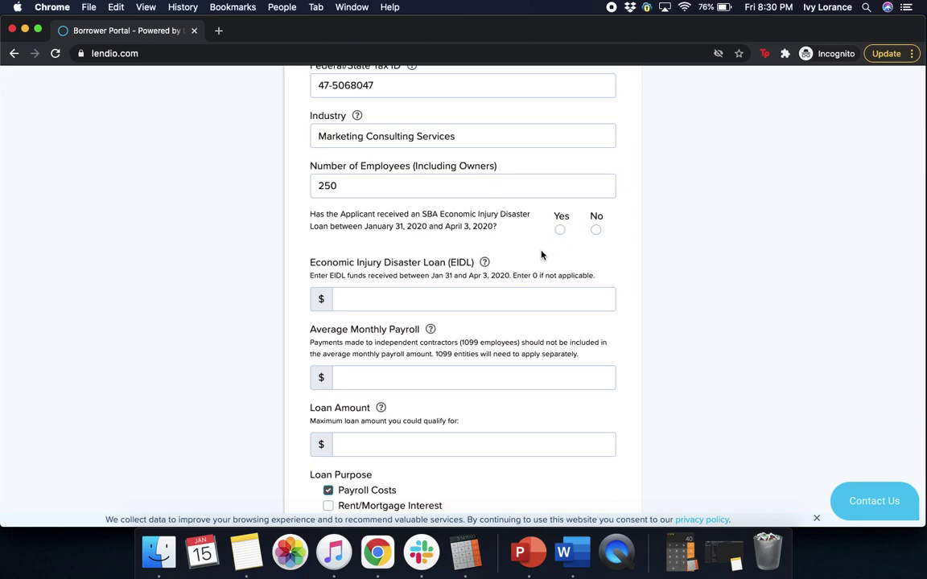
Answer No to the prior EIDL question and enter 0 as the EIDL amount
click(560, 231)
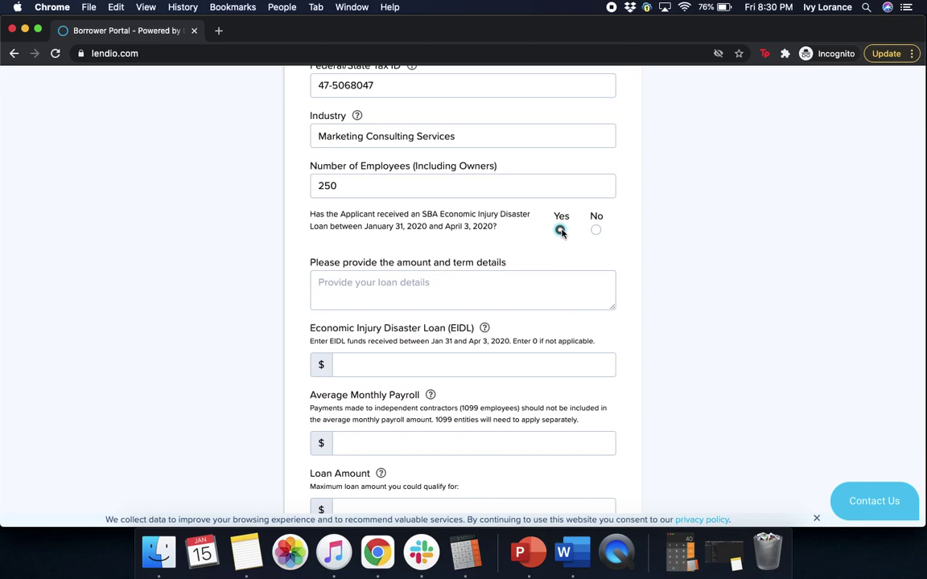
click(595, 231)
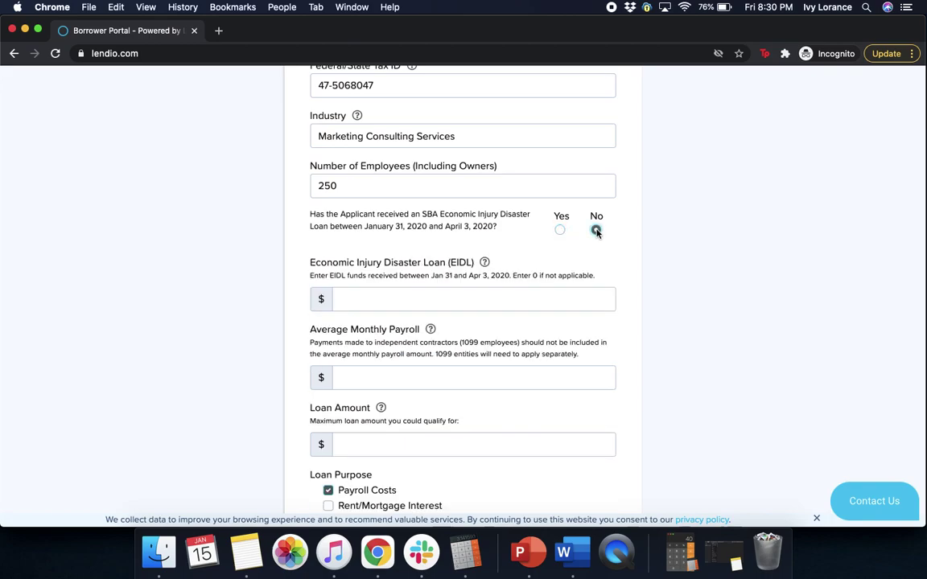
click(388, 293)
text(0)
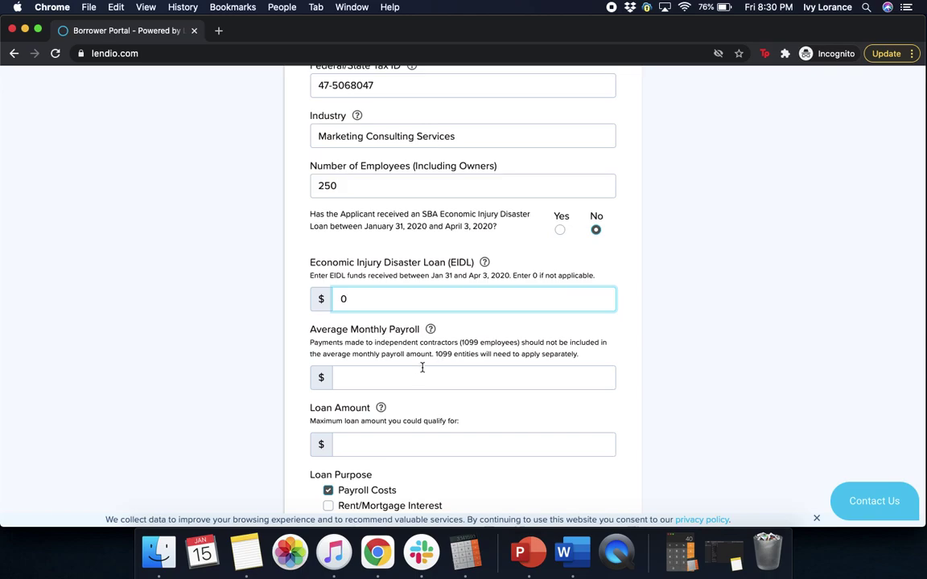
Enter 20,000 average monthly payroll and a 50,000 loan amount, then continue
click(429, 371)
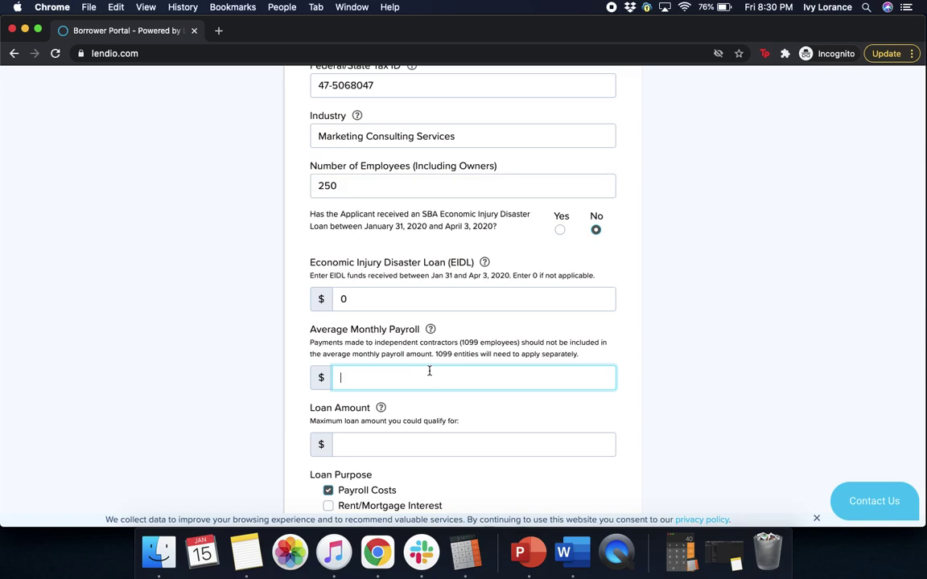
mouse_move(428, 333)
text(20,000)
click(406, 444)
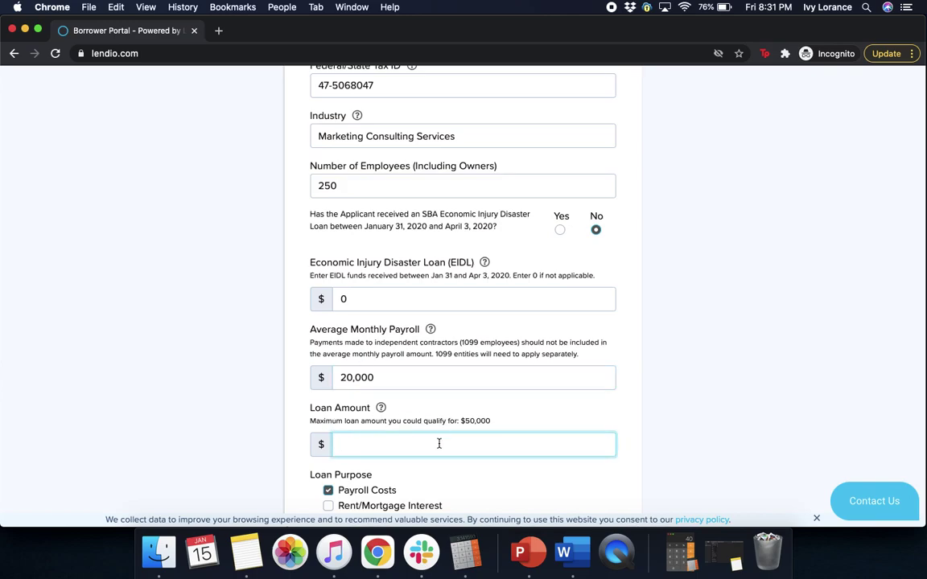
text(500000)
click(719, 365)
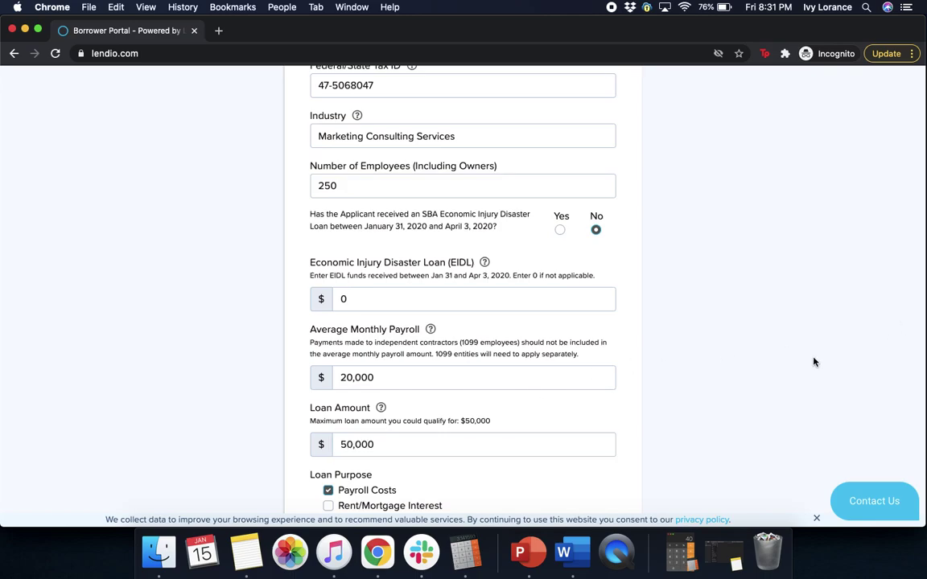
scroll(814, 362, down, 5)
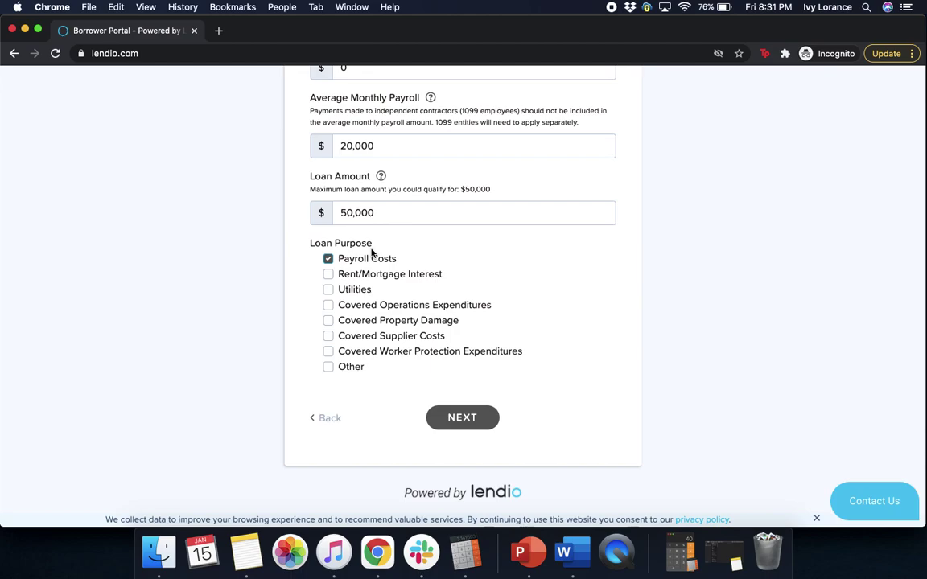
click(460, 423)
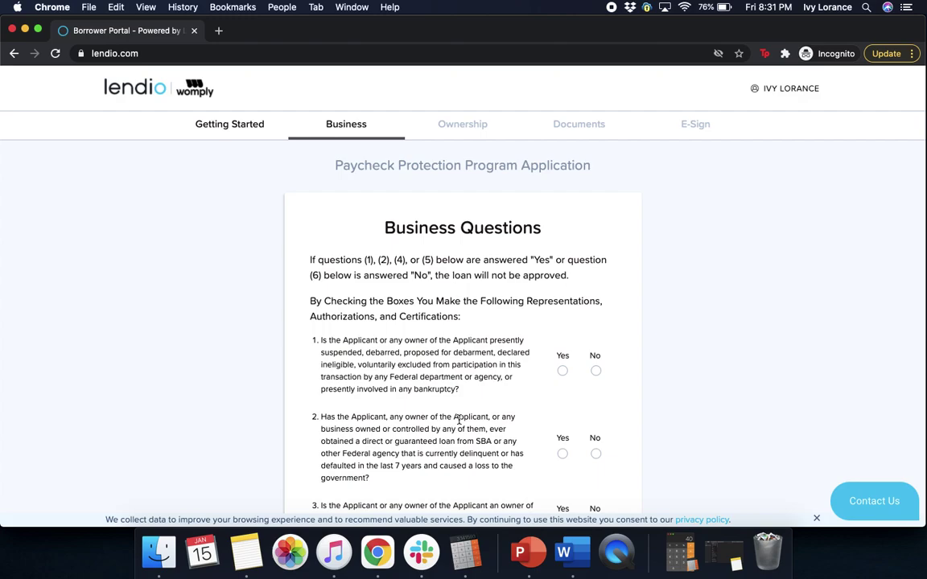
Answer No to Business Questions 1 and 2
scroll(812, 293, down, 3)
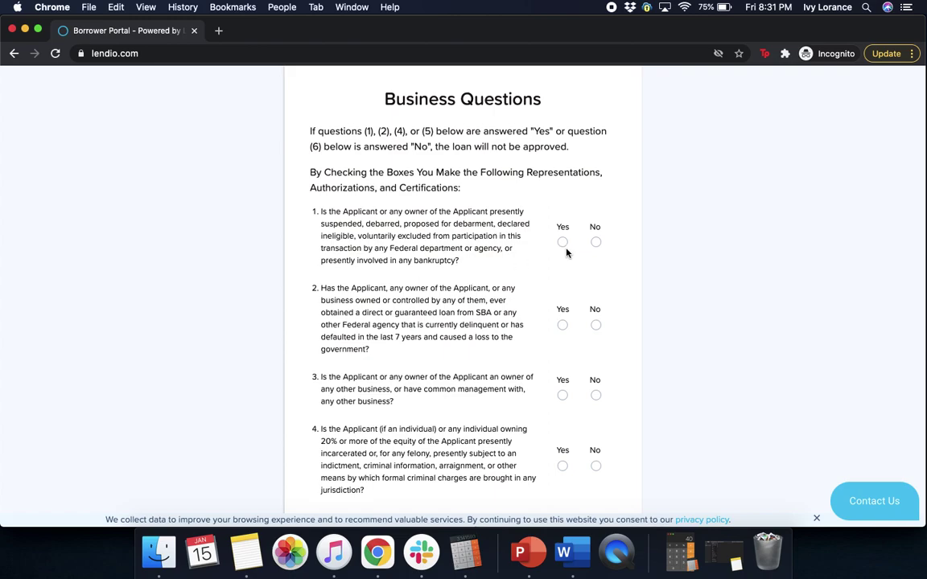
click(595, 243)
scroll(756, 367, down, 3)
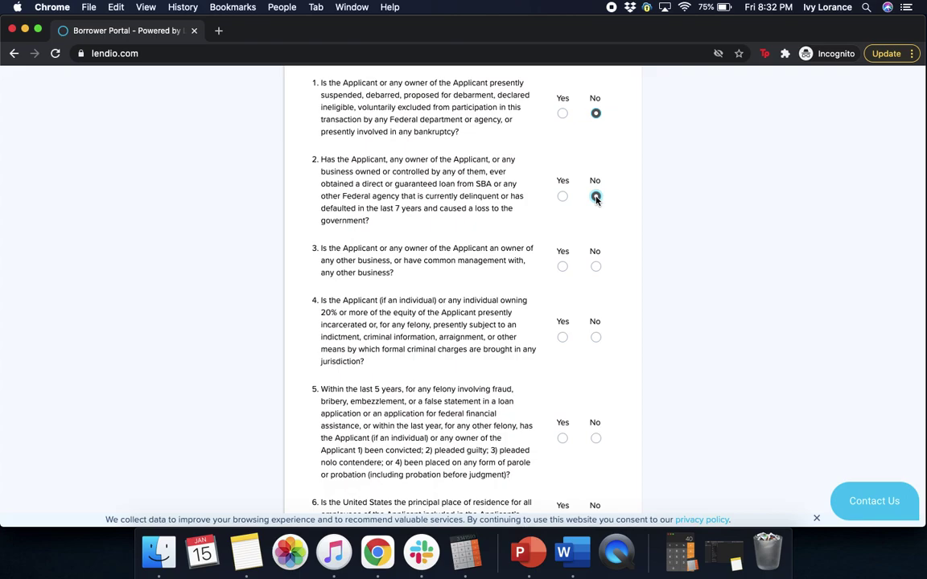
click(595, 197)
Answer No to questions 5, 7 and 8, Yes to question 6, and continue
scroll(638, 353, down, 5)
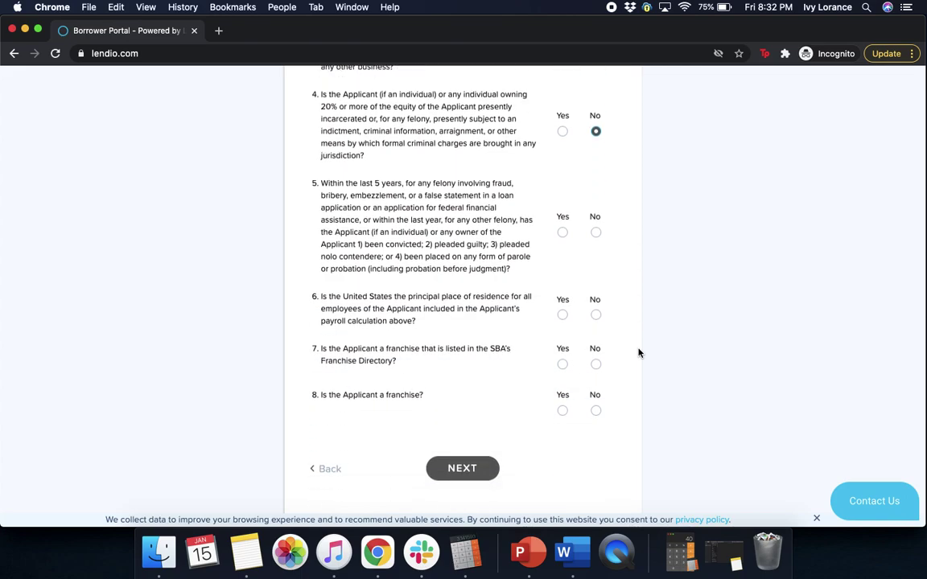
scroll(638, 352, down, 1)
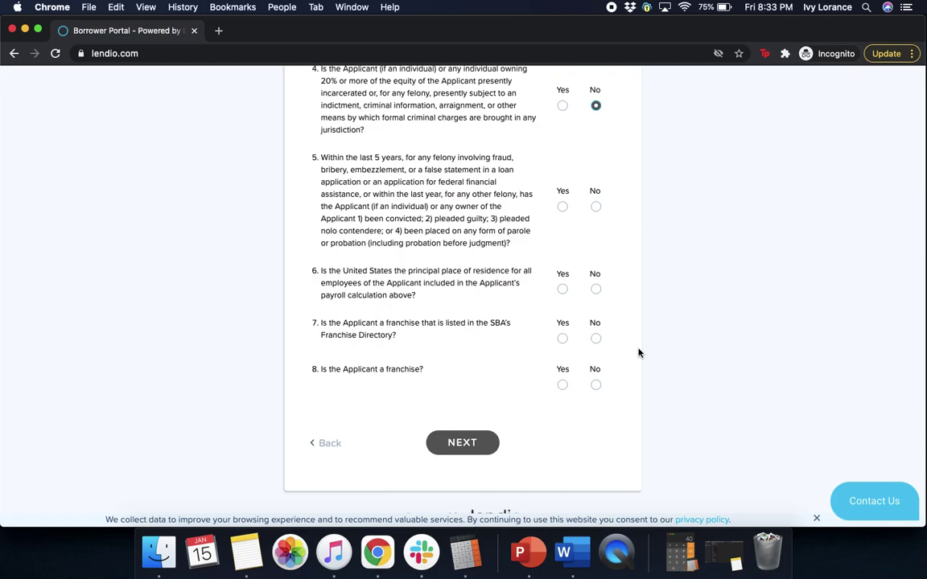
click(597, 207)
click(562, 292)
click(596, 338)
click(596, 385)
click(473, 442)
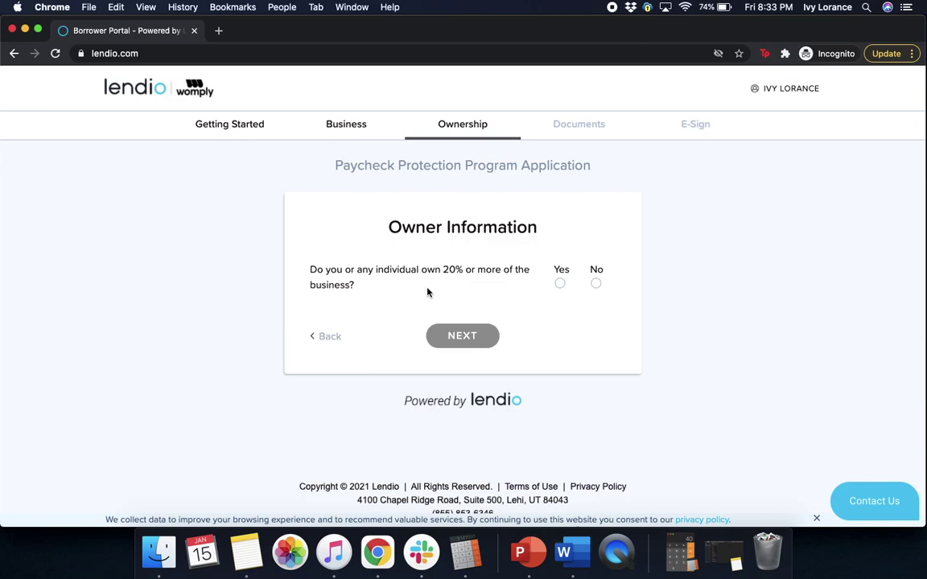
Confirm 20%+ ownership with Yes, enter 100% ownership, and continue
click(559, 285)
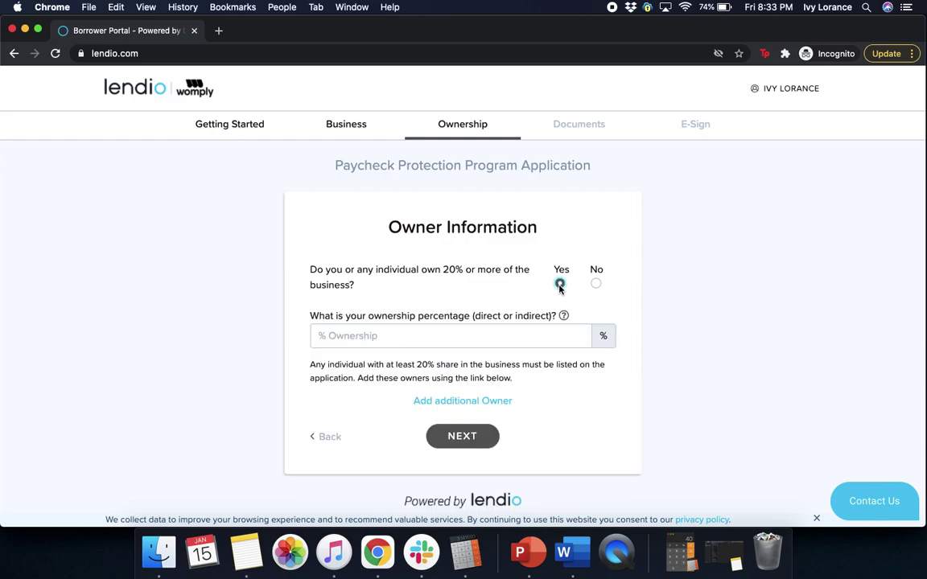
click(506, 331)
text(100)
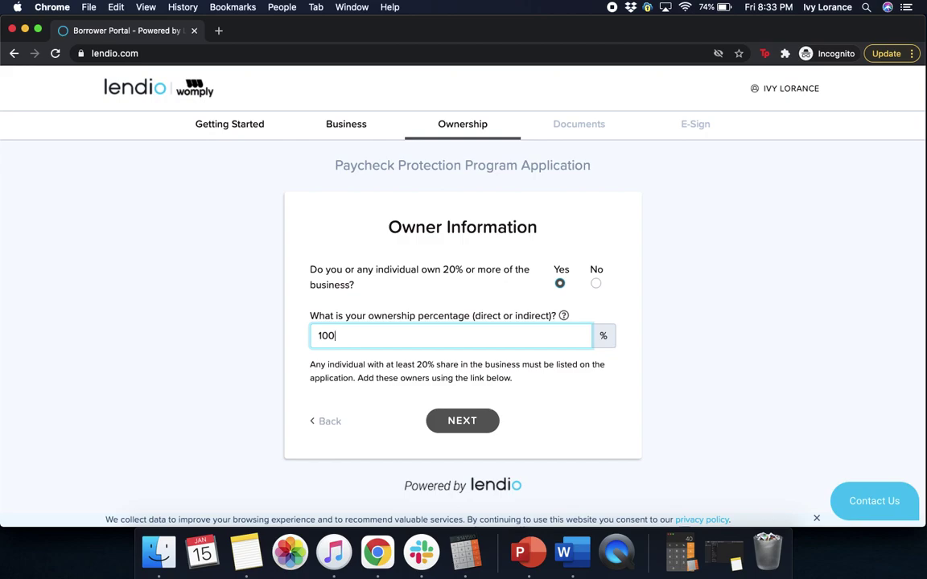
click(460, 429)
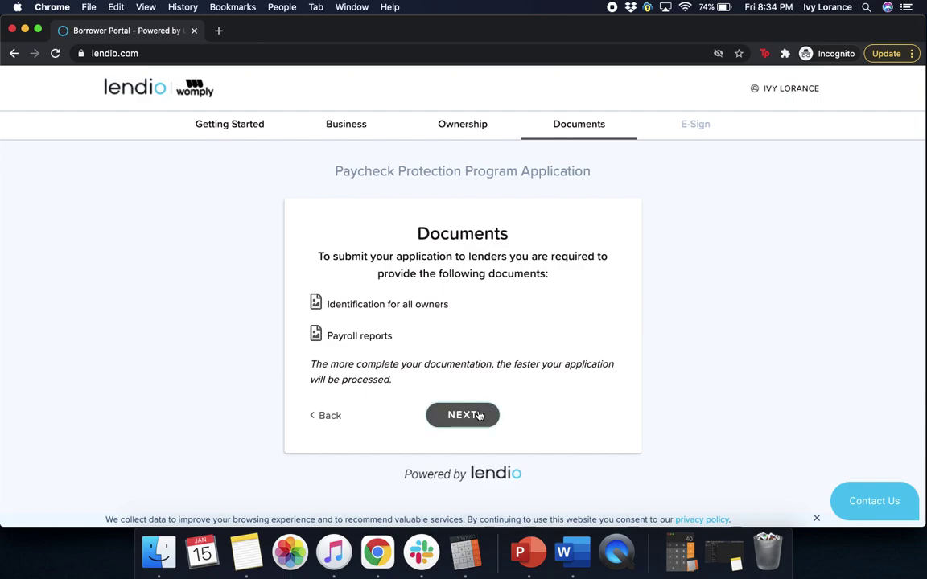
Upload Q1-2019 941.pdf from Documents as the ID front
click(477, 414)
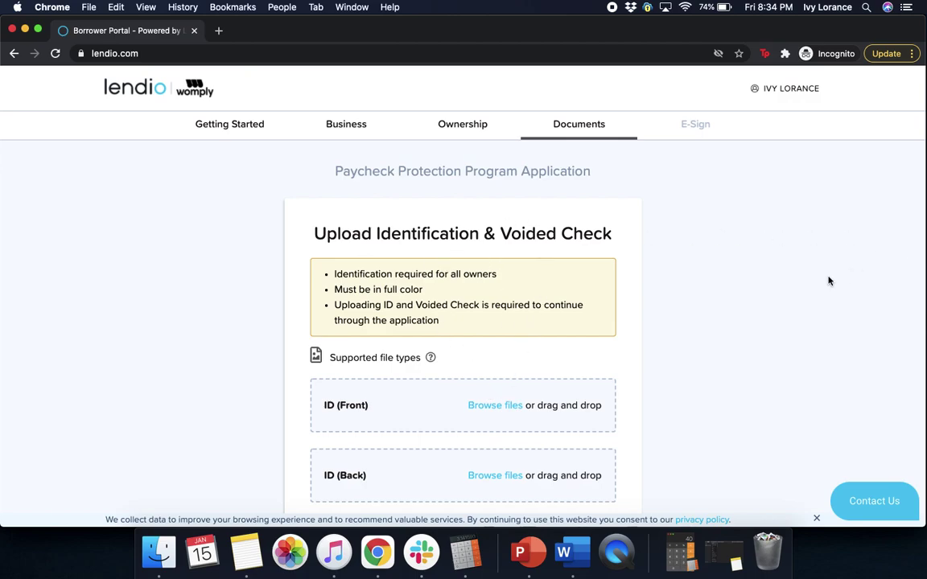
scroll(821, 283, down, 5)
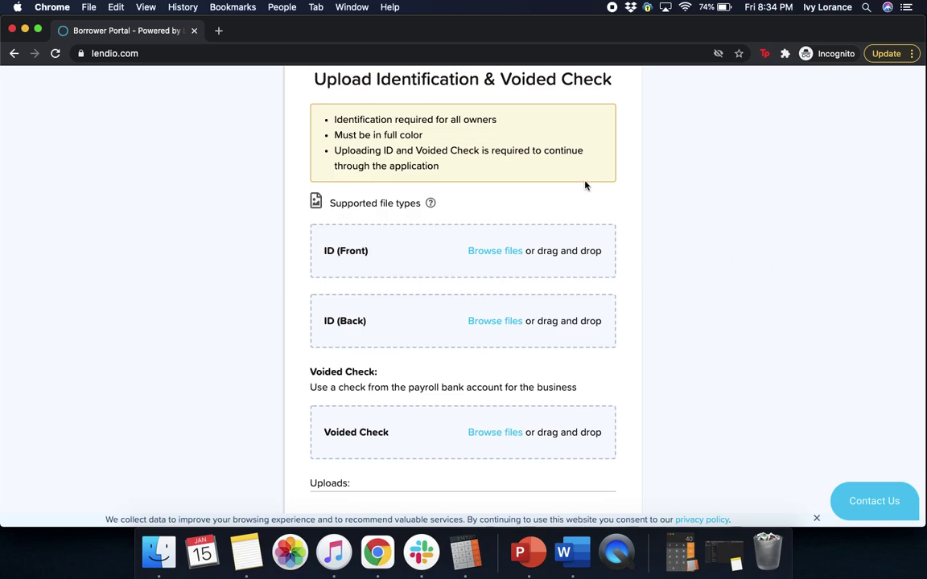
click(506, 255)
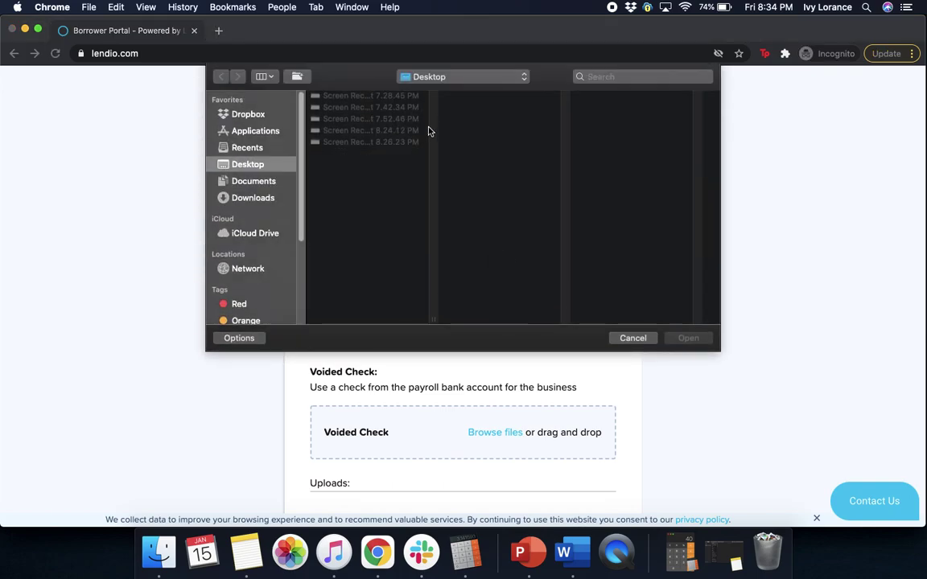
click(267, 148)
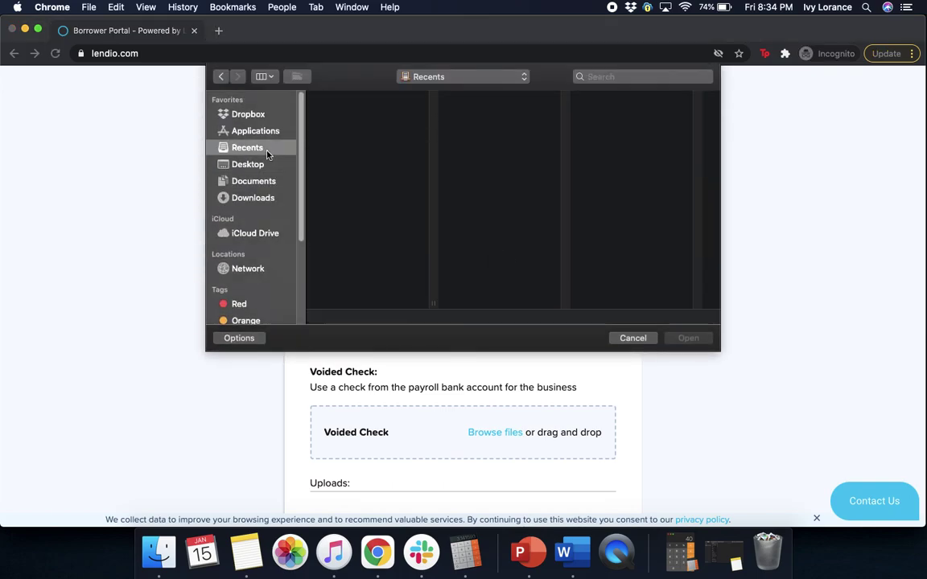
click(263, 187)
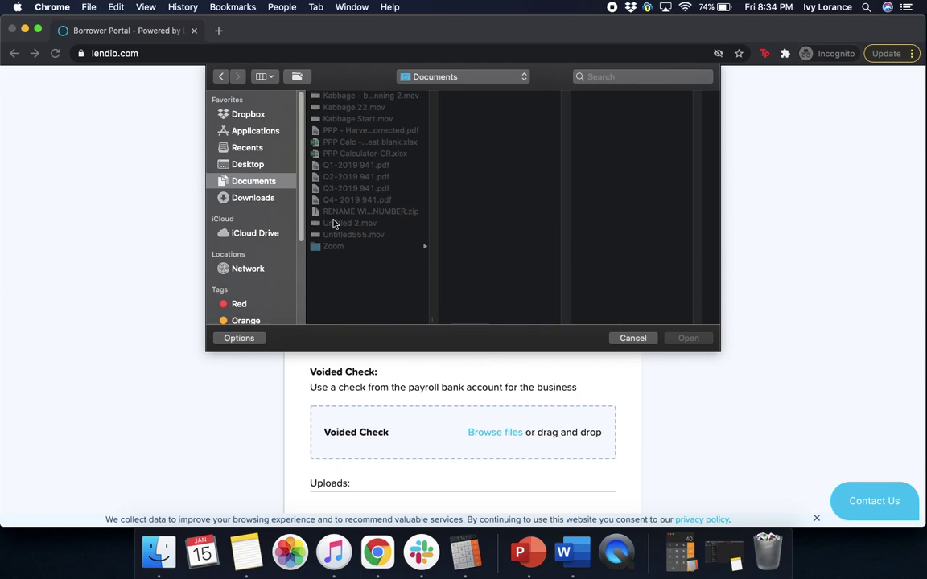
click(377, 167)
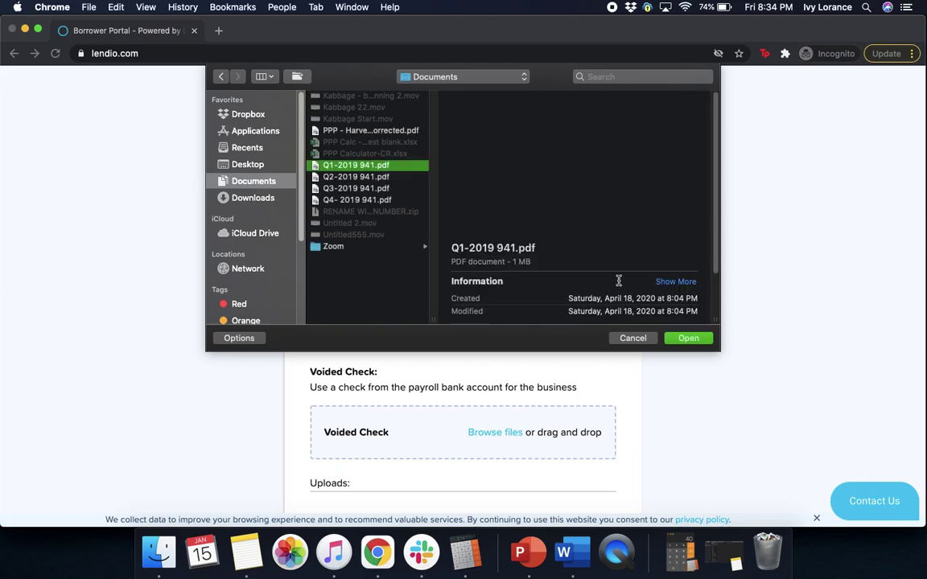
click(685, 339)
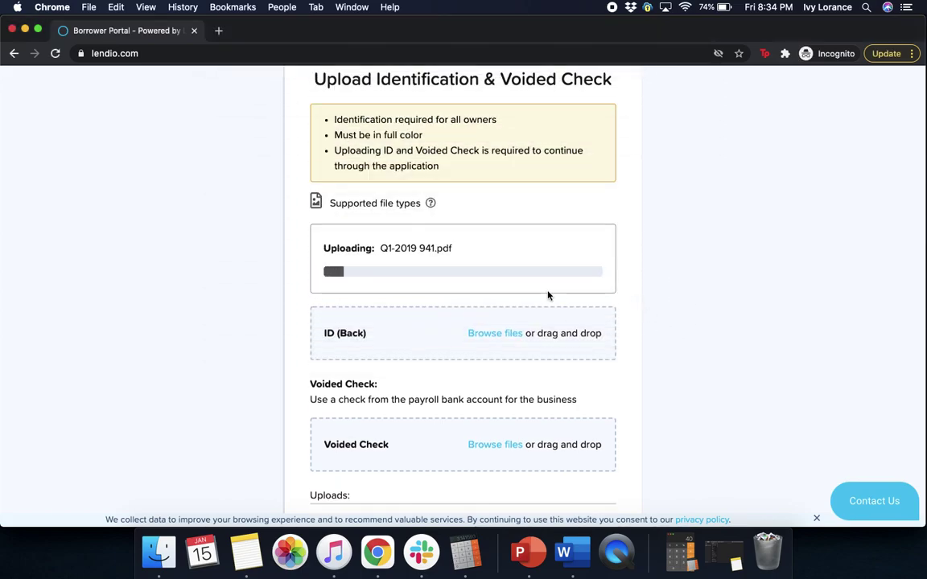
Upload Q2-2019 941.pdf as the ID back
click(500, 329)
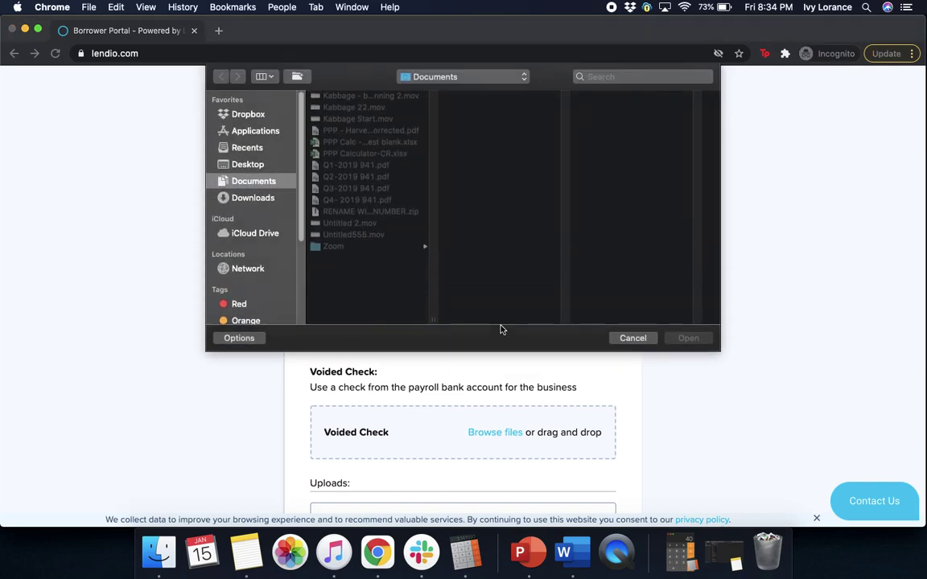
click(370, 177)
click(688, 338)
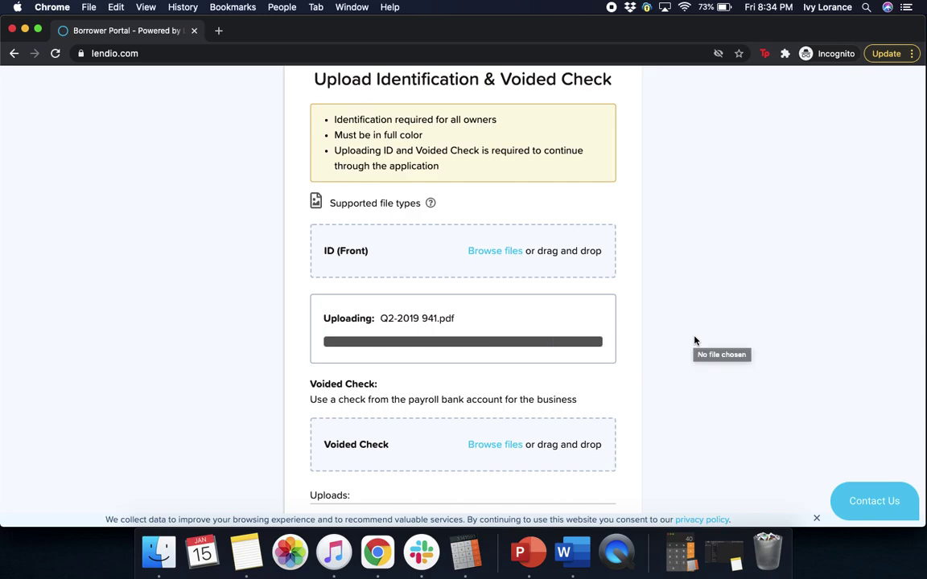
Upload Q1-2019 941.pdf as the voided check and continue to payroll upload
click(498, 438)
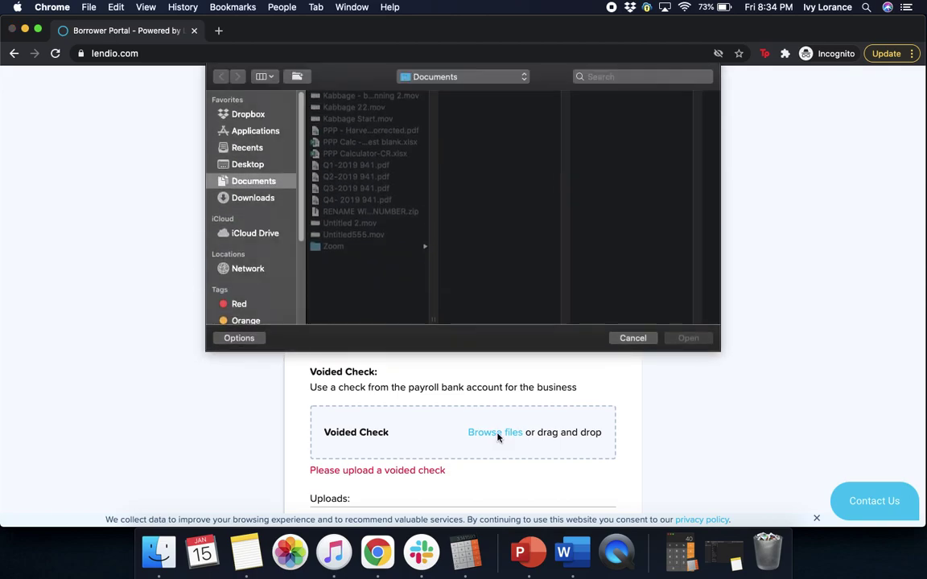
click(346, 199)
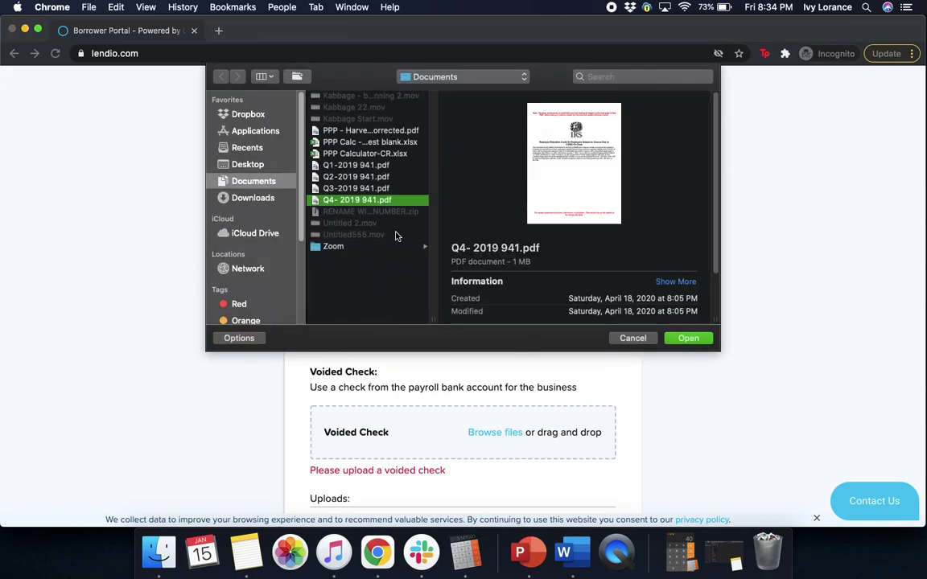
click(363, 165)
click(687, 338)
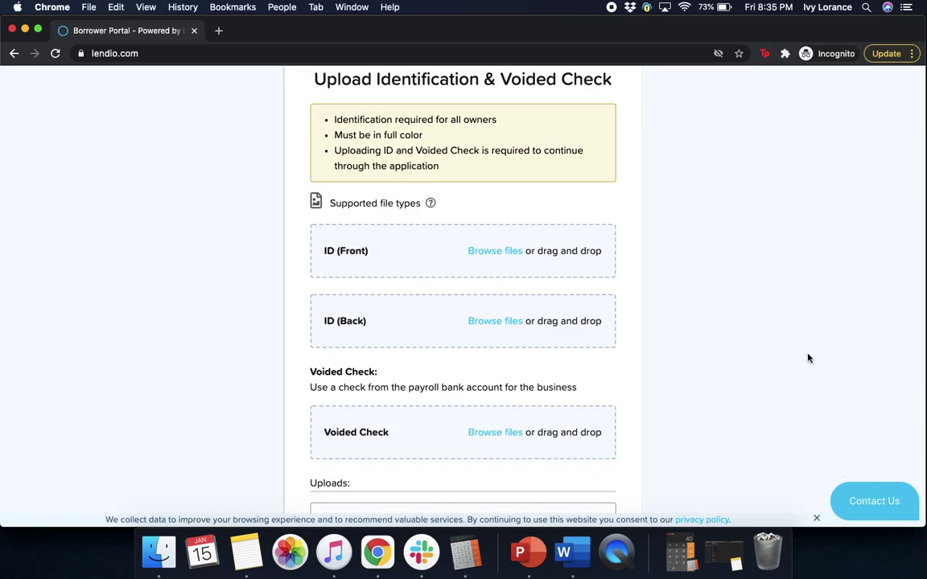
scroll(808, 358, down, 5)
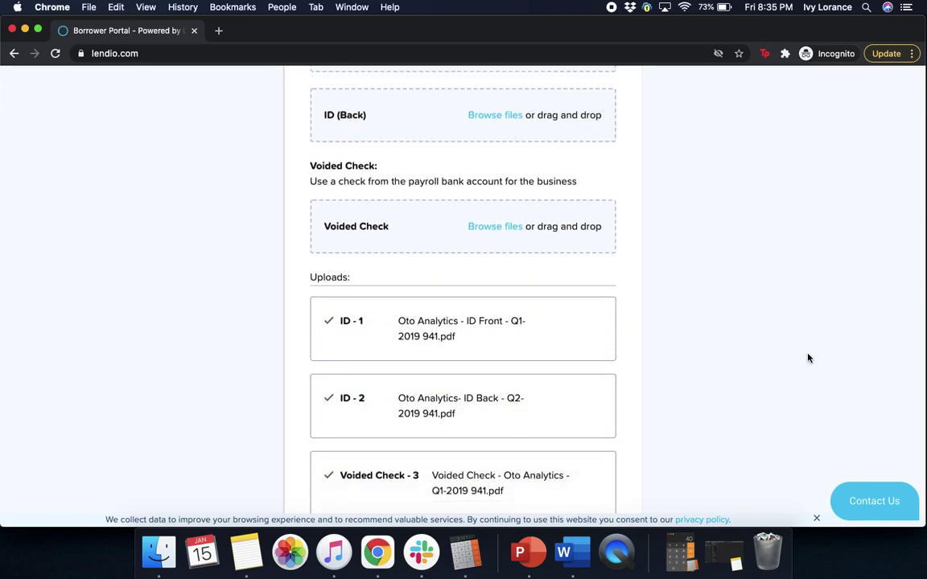
scroll(800, 358, down, 1)
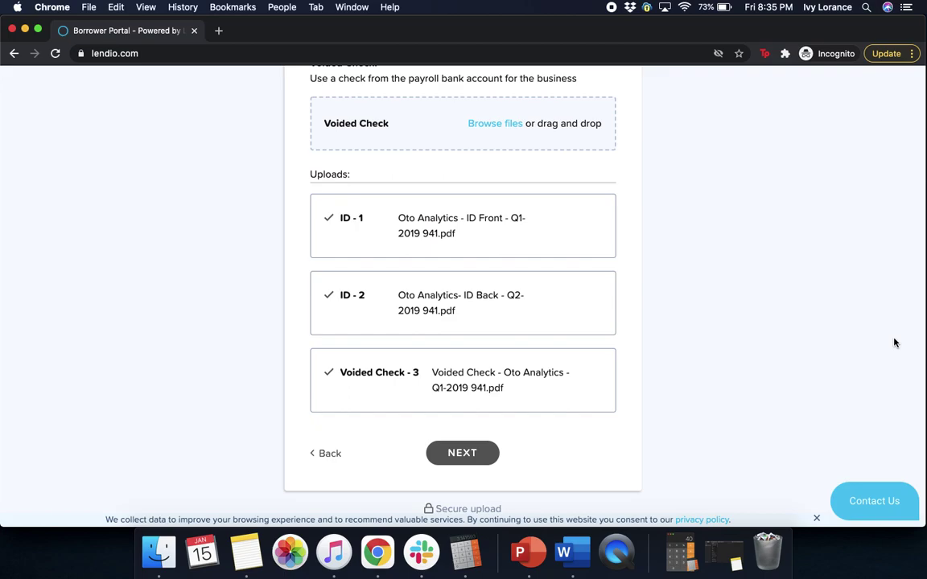
scroll(894, 343, up, 9)
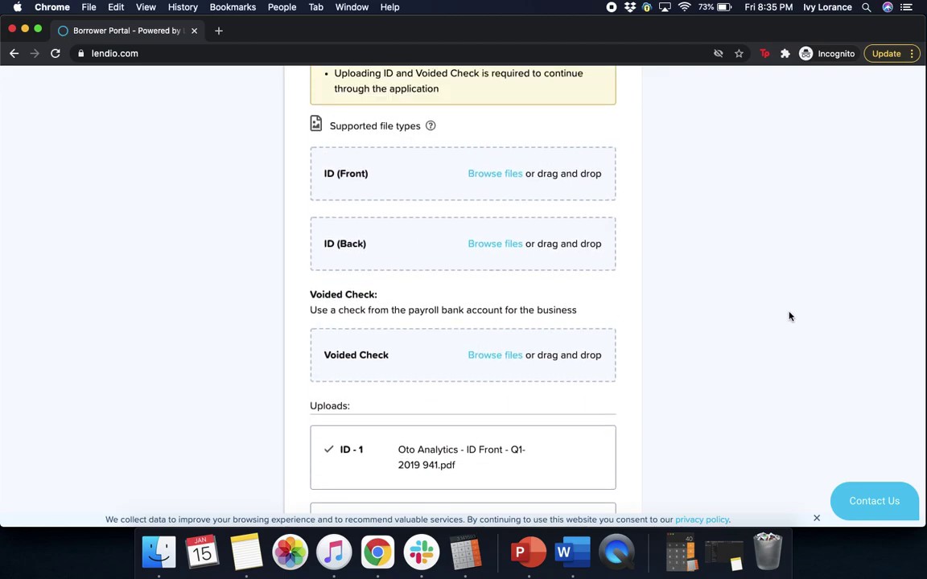
scroll(831, 314, down, 2)
scroll(833, 316, down, 8)
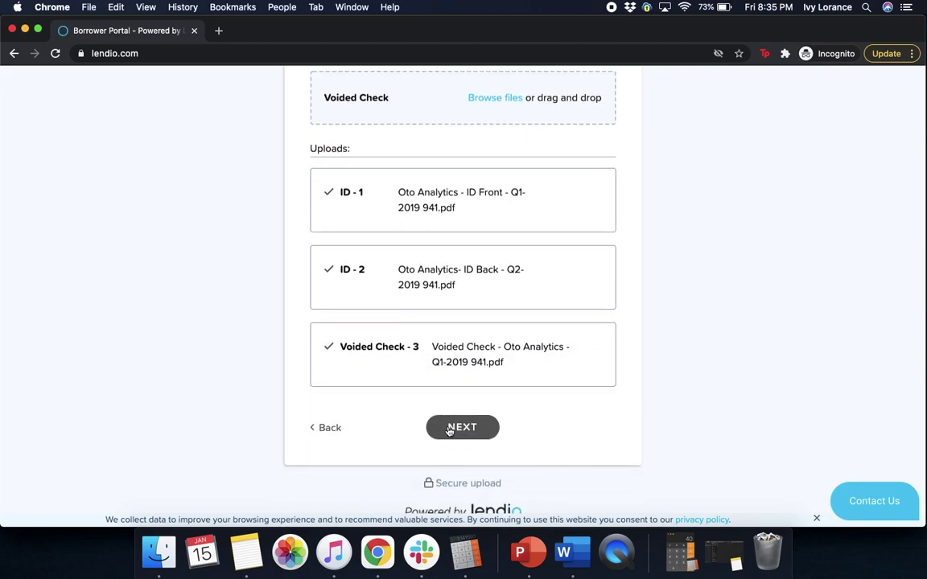
click(449, 429)
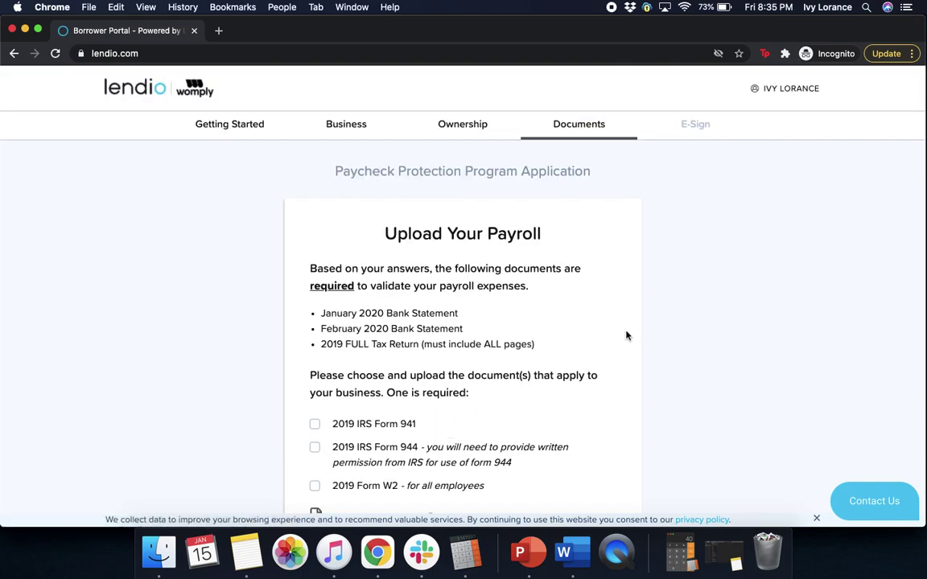
Upload Q1-2019 941.pdf as the January 2020 statement and Q2-2019 941.pdf as February's
scroll(627, 336, down, 3)
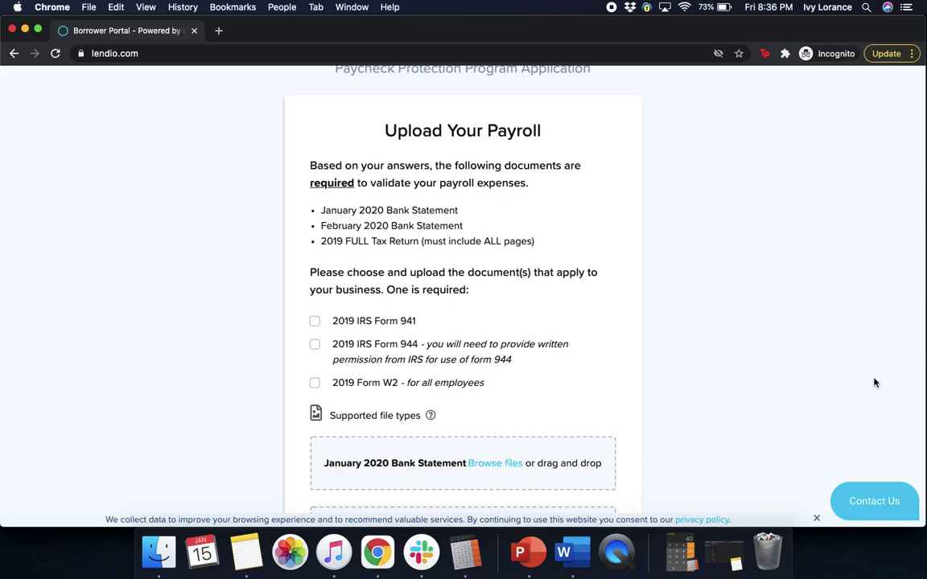
scroll(824, 354, down, 2)
scroll(824, 355, down, 6)
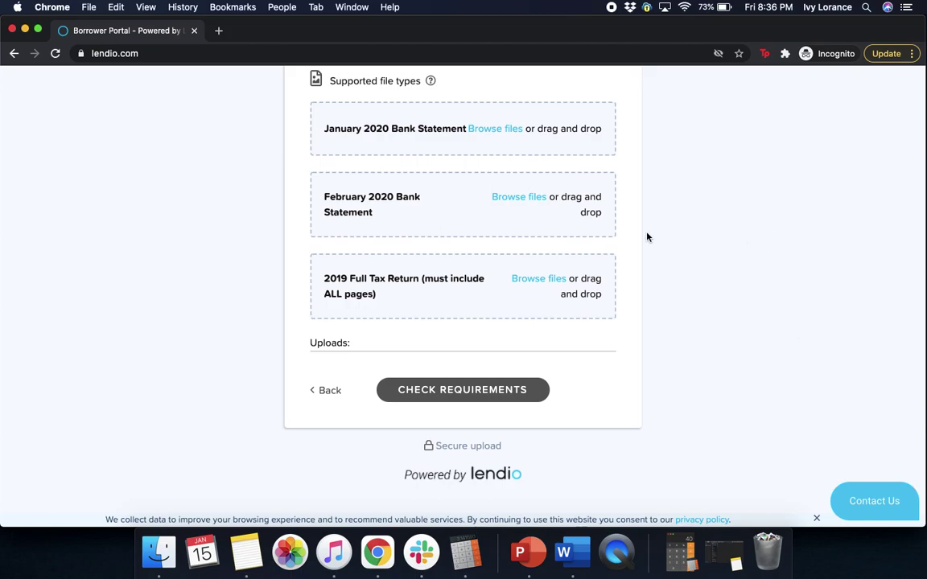
click(492, 131)
click(362, 165)
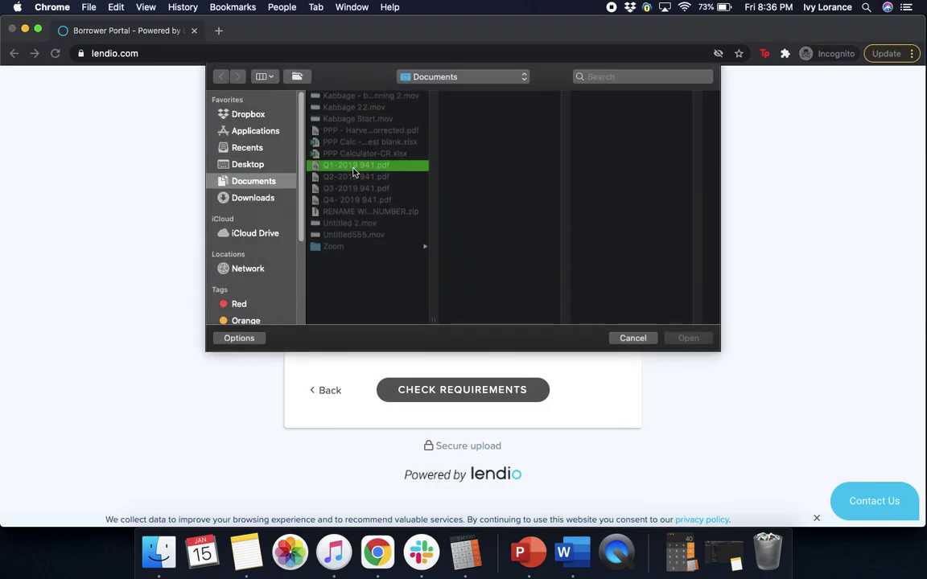
click(690, 338)
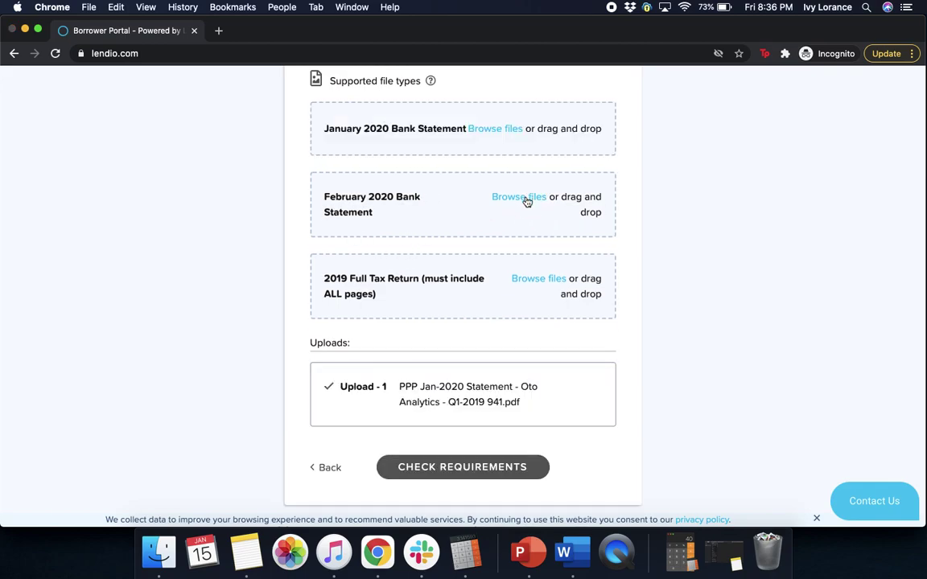
click(526, 201)
click(358, 177)
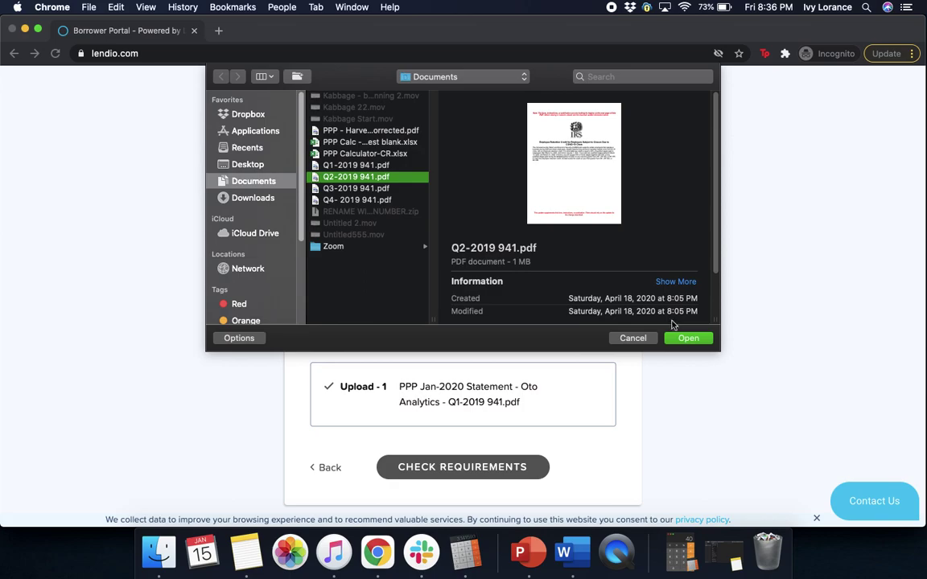
click(688, 338)
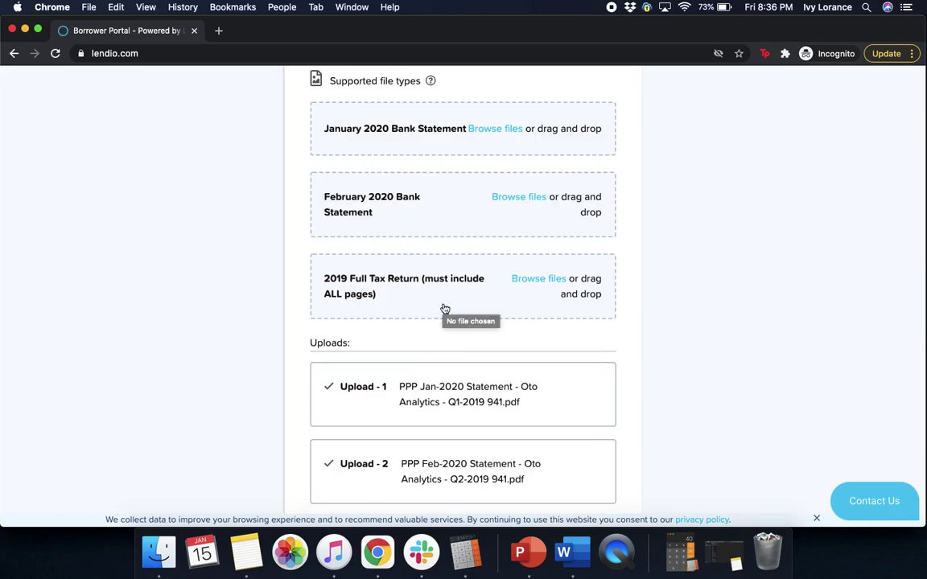
Upload Q1-2019 941.pdf as the 2019 tax return and check the required documents
click(522, 257)
click(355, 165)
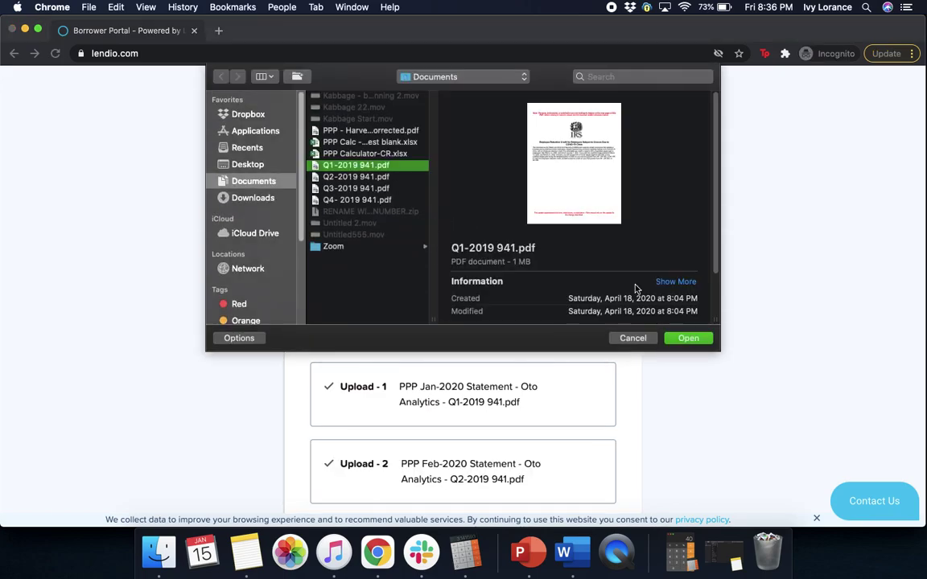
click(689, 338)
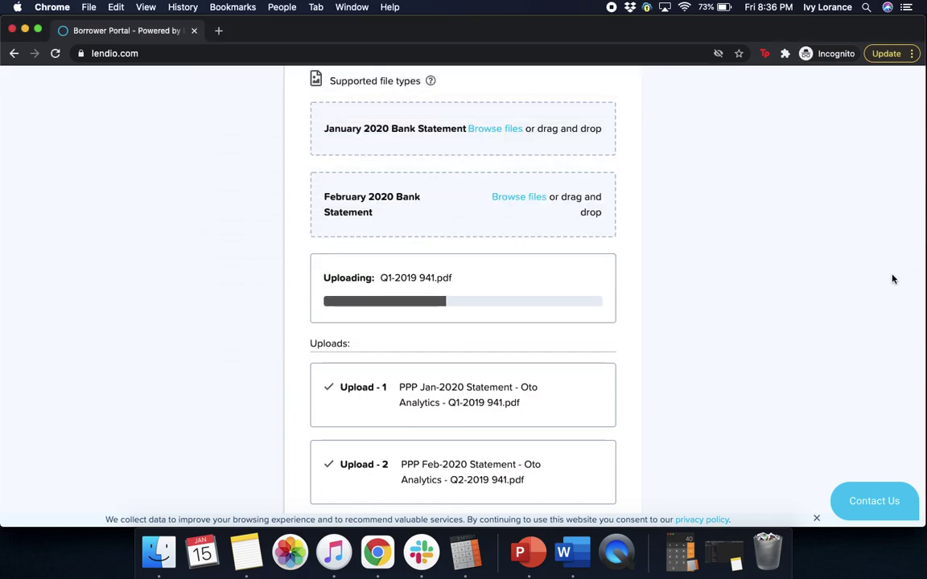
scroll(850, 291, down, 4)
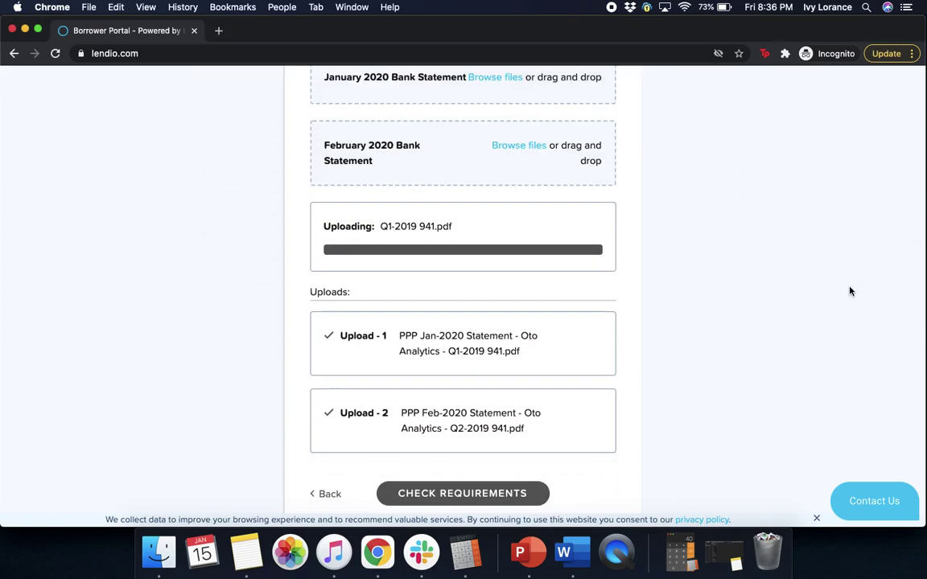
click(466, 366)
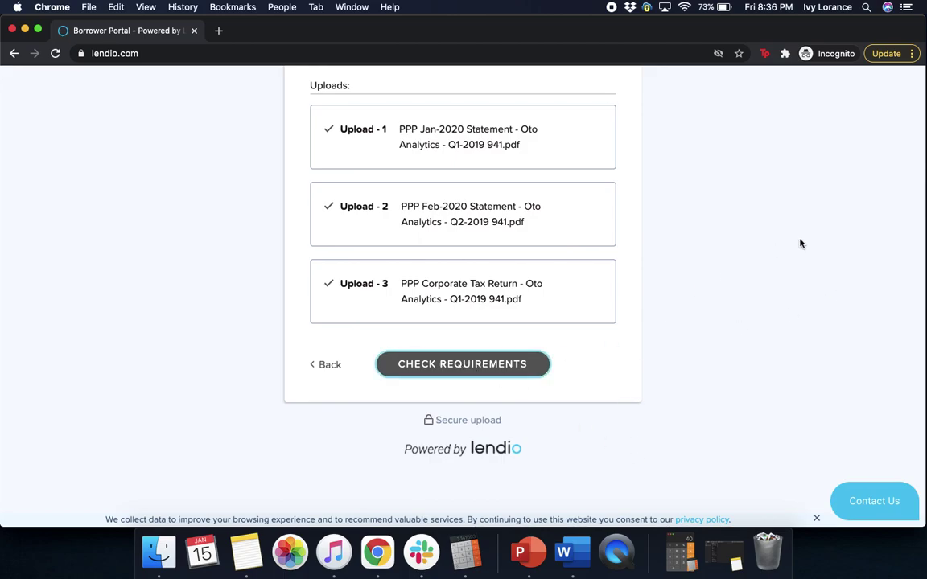
scroll(808, 264, up, 4)
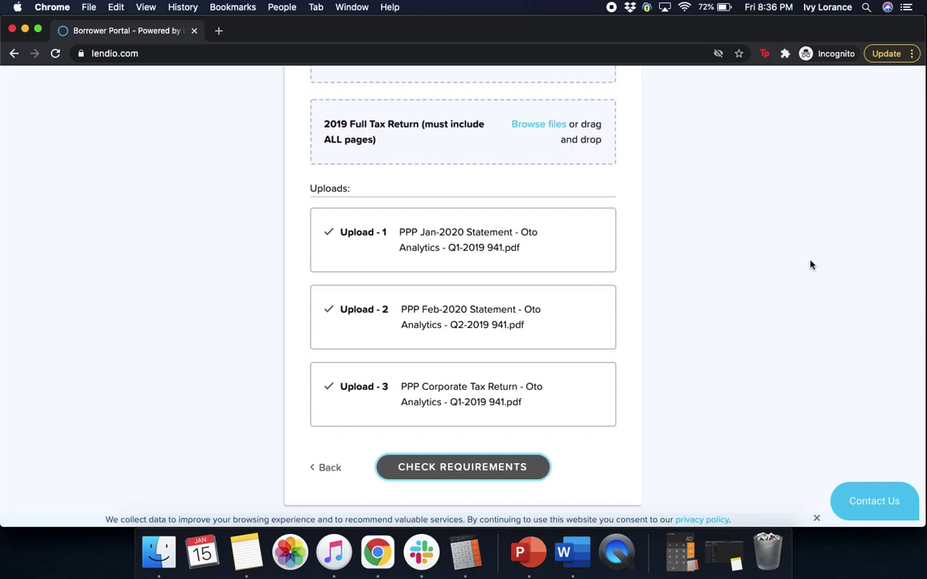
scroll(810, 265, up, 8)
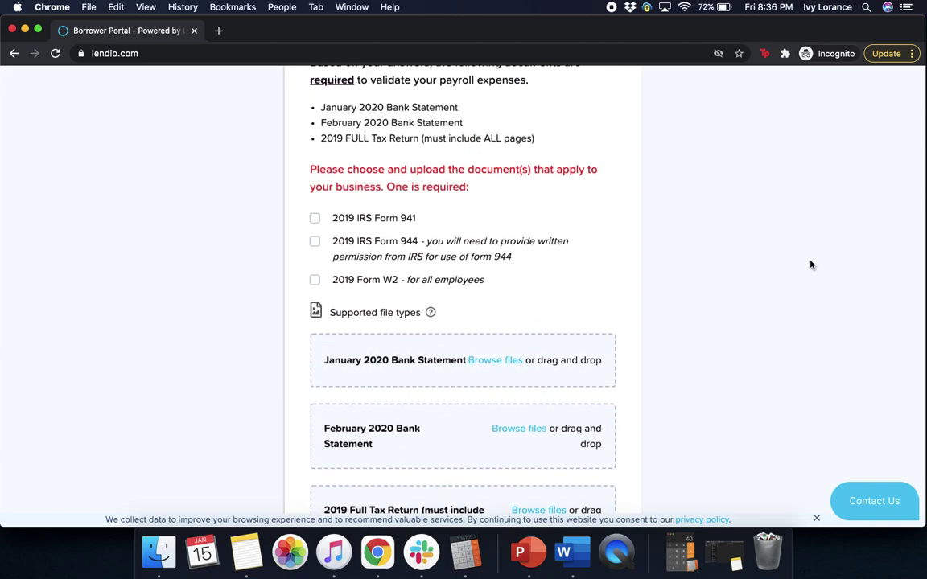
Select 2019 Form W2 as the payroll document and upload Q4- 2019 941.pdf for it
click(316, 282)
scroll(857, 283, down, 5)
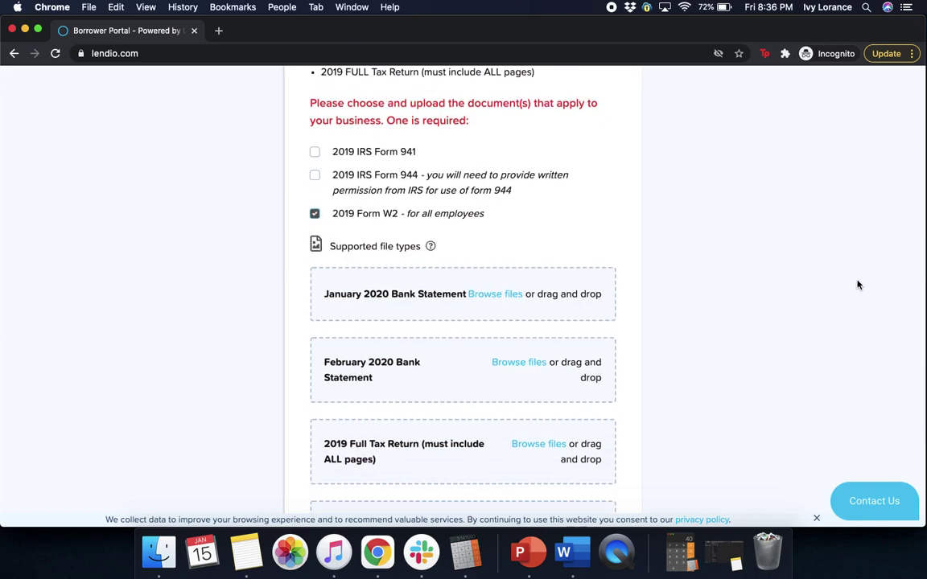
scroll(857, 283, down, 2)
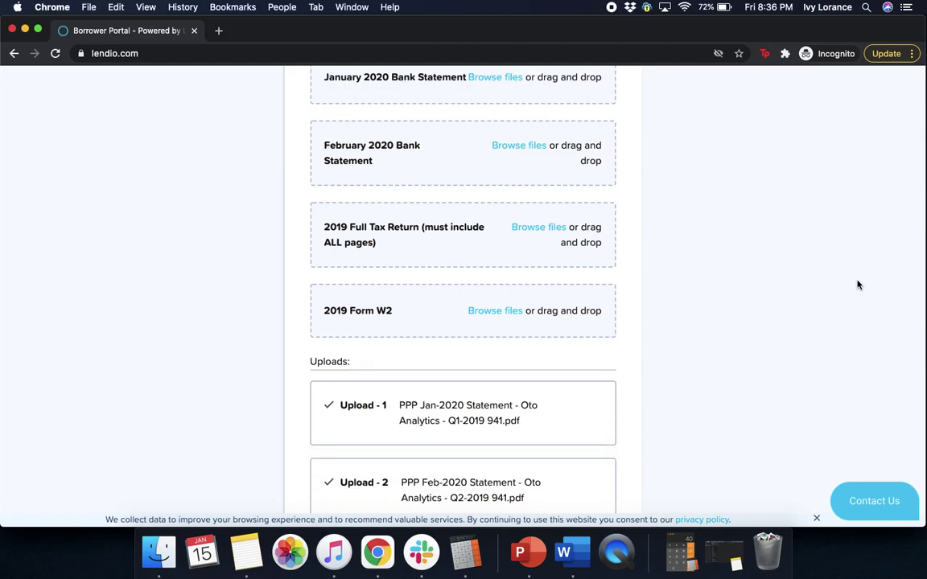
click(499, 314)
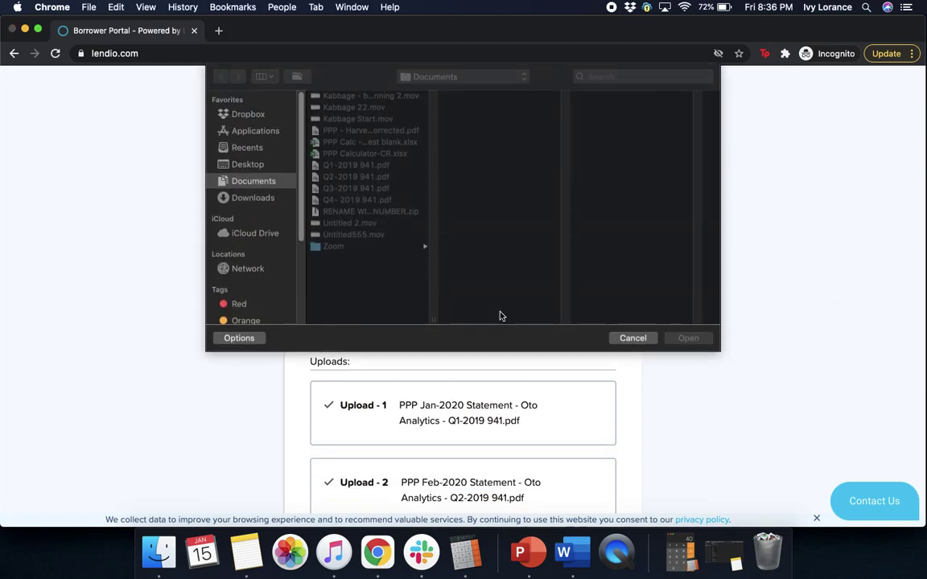
click(347, 203)
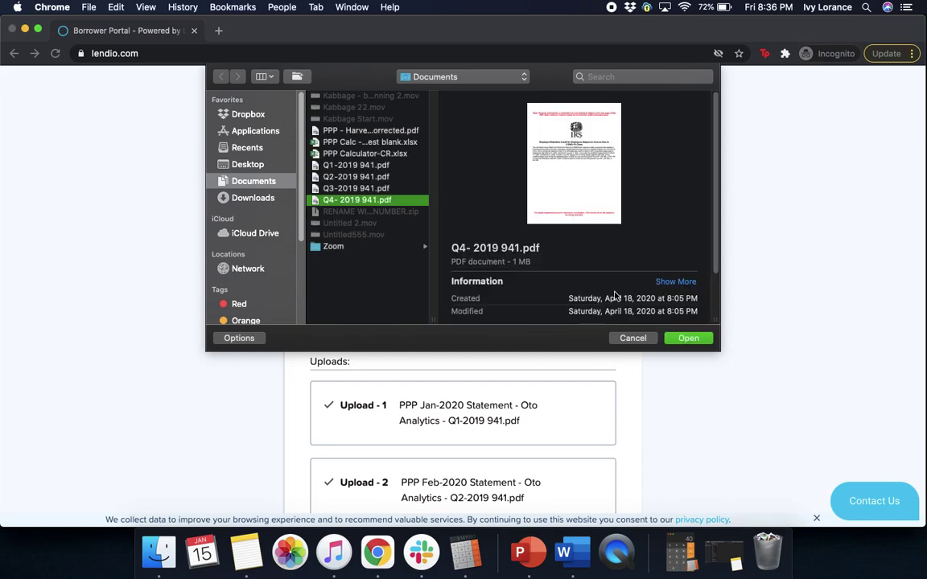
click(687, 338)
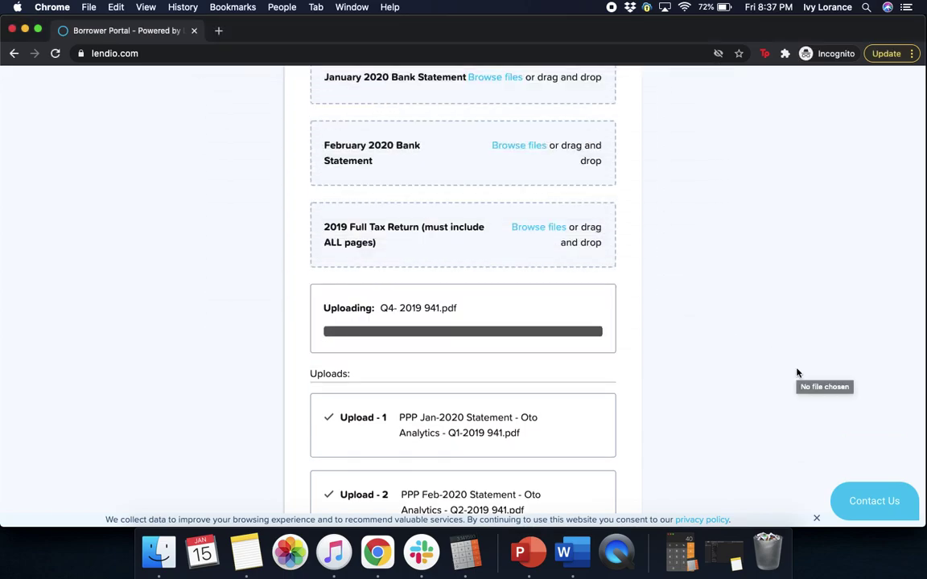
scroll(797, 373, down, 1)
scroll(797, 372, down, 4)
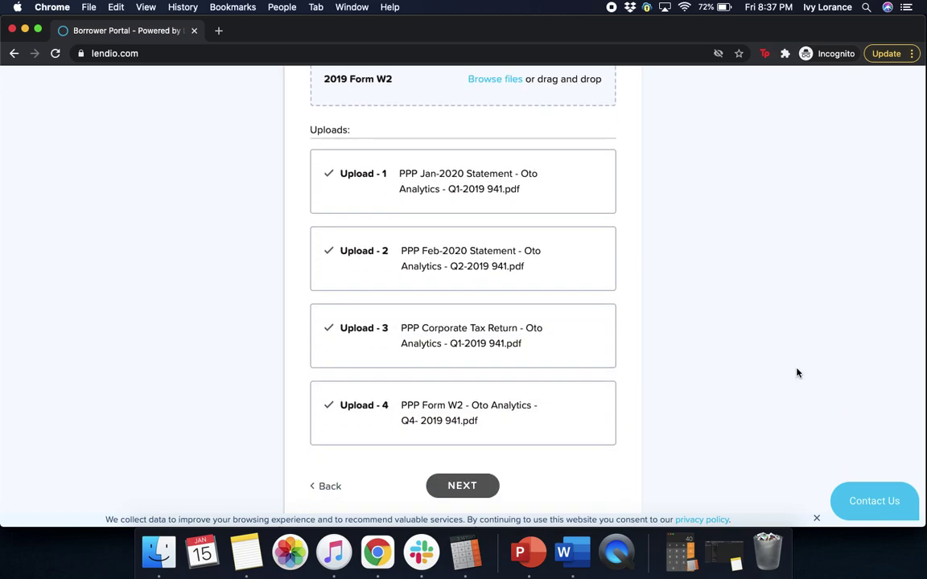
scroll(798, 372, down, 1)
Continue past the payroll uploads and the Review Your Documents page to E-Sign
click(464, 435)
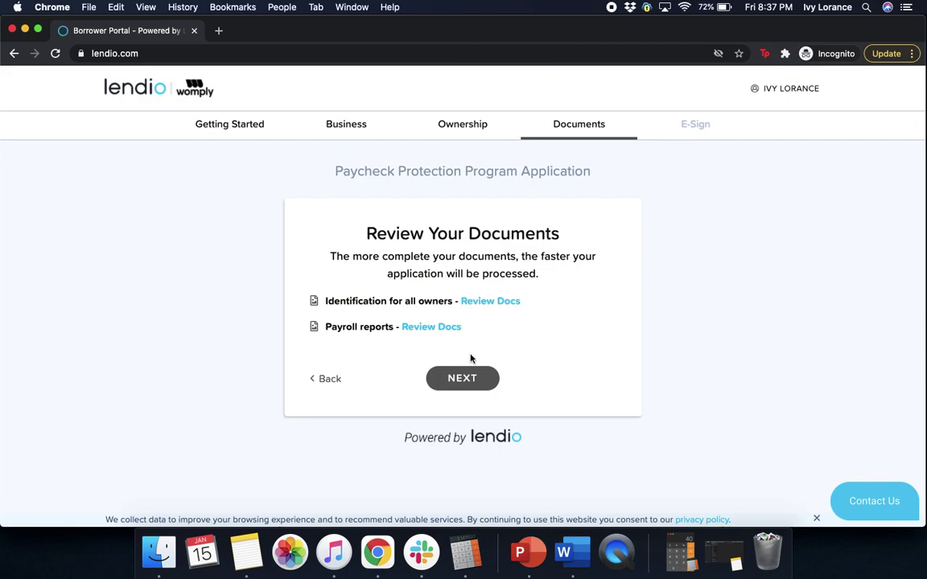
click(462, 380)
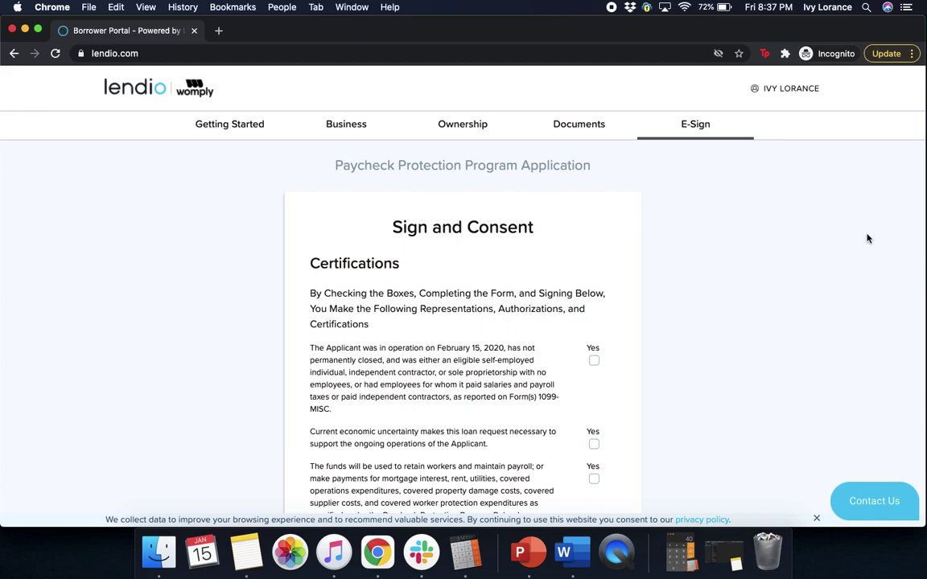
Answer Yes to operating on February 15, 2020, loan necessity, and use of funds
scroll(868, 238, down, 1)
scroll(868, 238, down, 5)
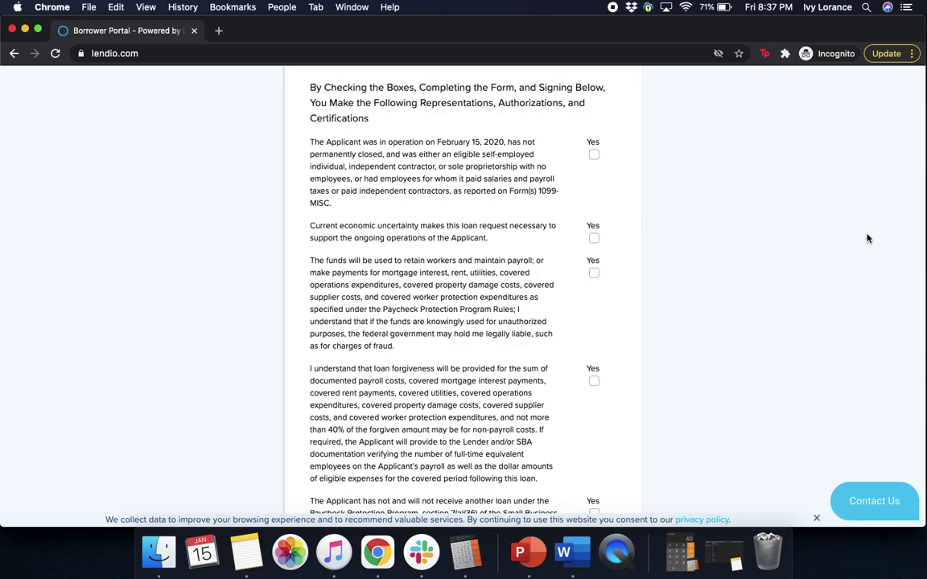
click(594, 155)
click(594, 239)
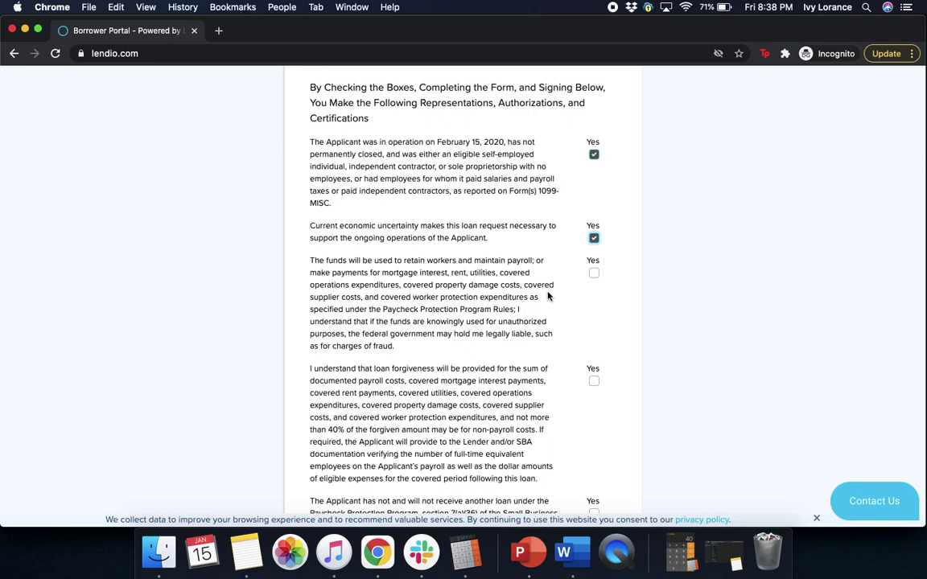
click(594, 274)
scroll(670, 317, down, 3)
scroll(671, 318, down, 2)
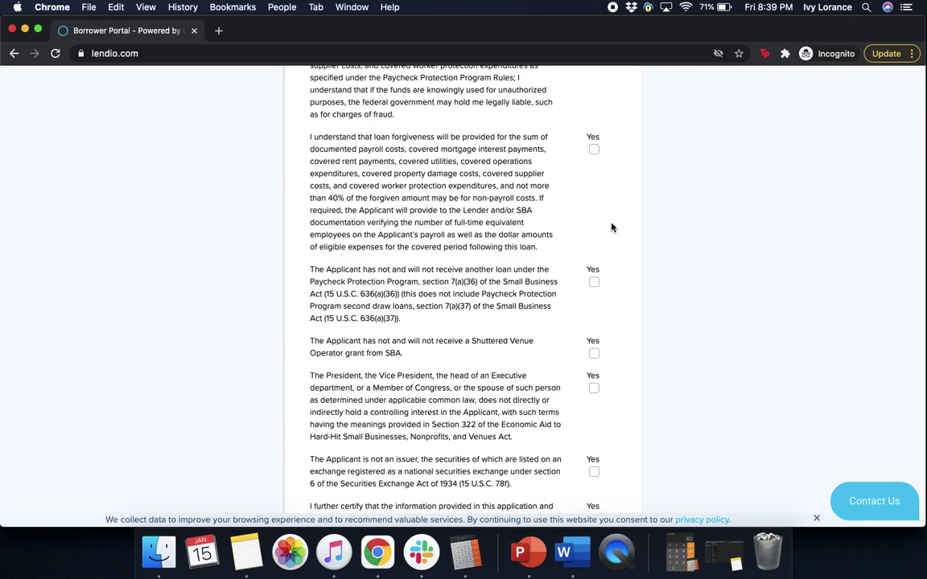
Answer Yes to loan forgiveness terms, no other PPP loan, and no Shuttered Venue grant
click(593, 149)
click(594, 282)
click(594, 354)
scroll(745, 314, down, 5)
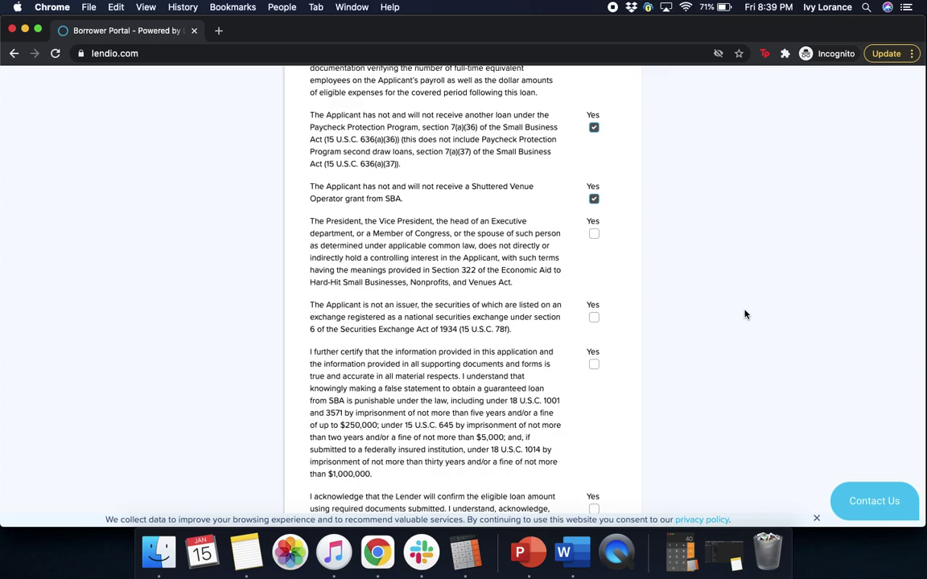
scroll(745, 314, down, 2)
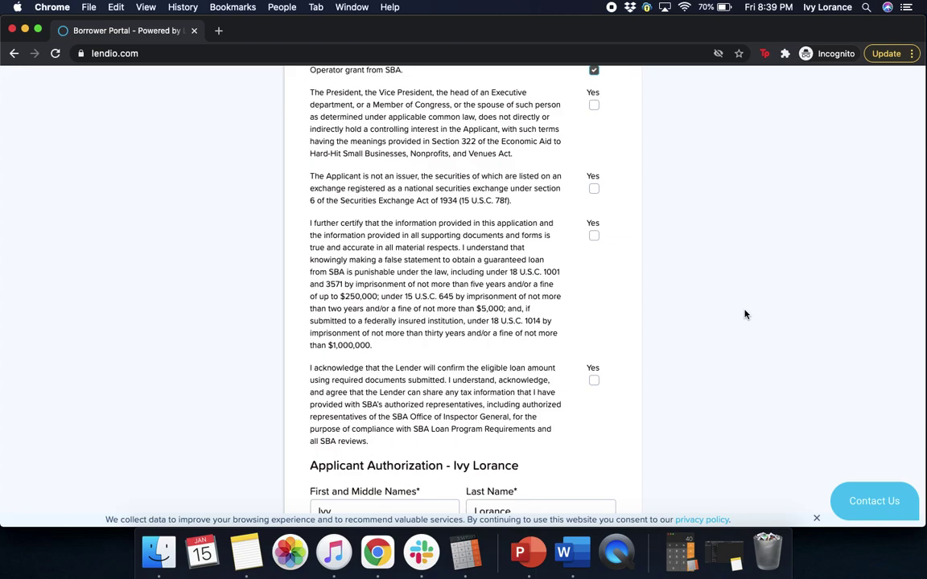
Answer Yes to no government official control, not a securities issuer, and the Lender acknowledgement
click(594, 106)
click(594, 189)
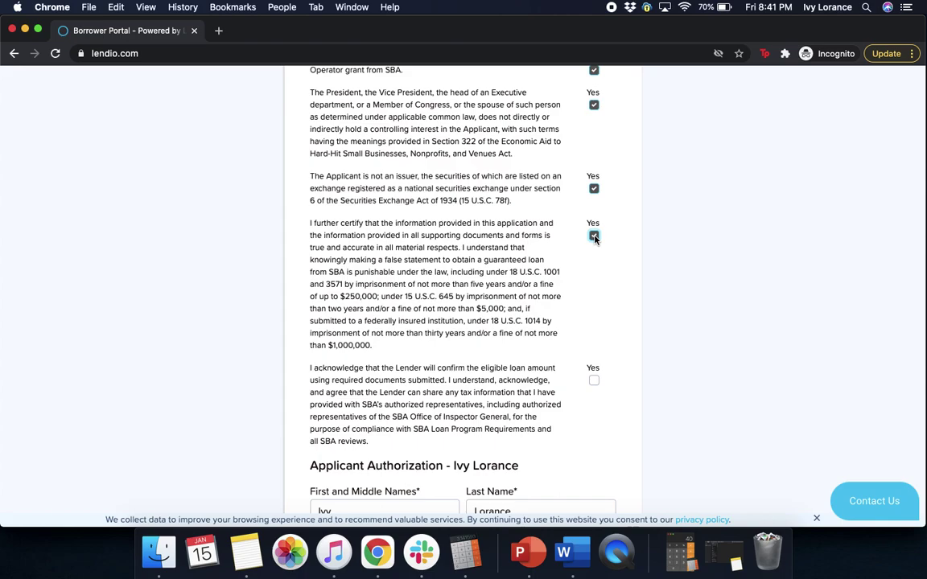
click(594, 381)
scroll(721, 421, down, 1)
scroll(721, 421, down, 5)
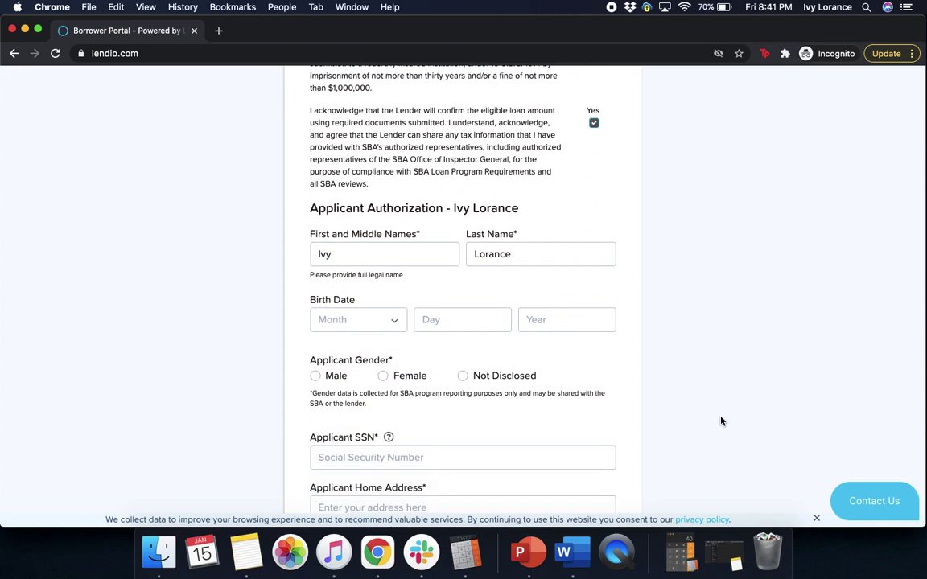
Add the applicant's middle name, birth date February 02, 1991, and gender Female
scroll(721, 421, down, 1)
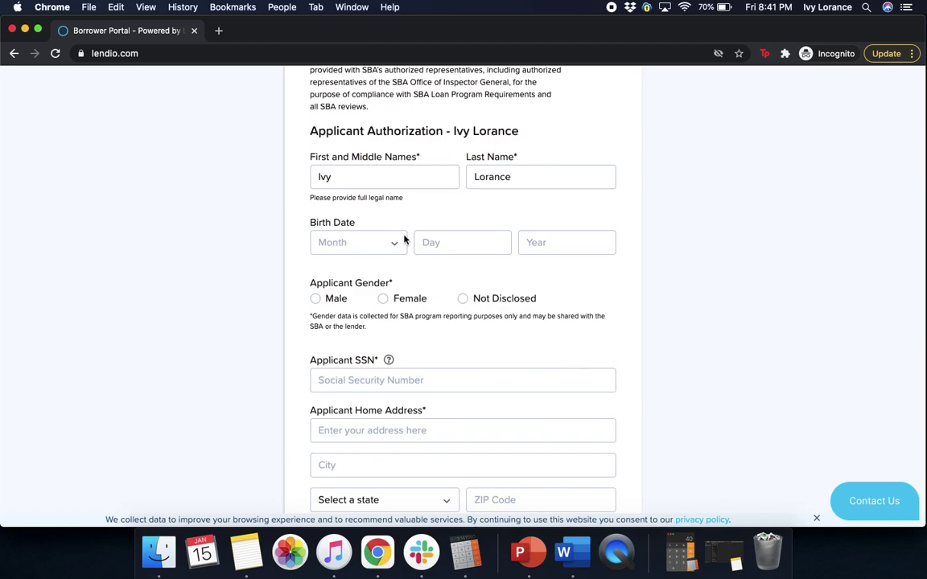
click(373, 176)
text(jade)
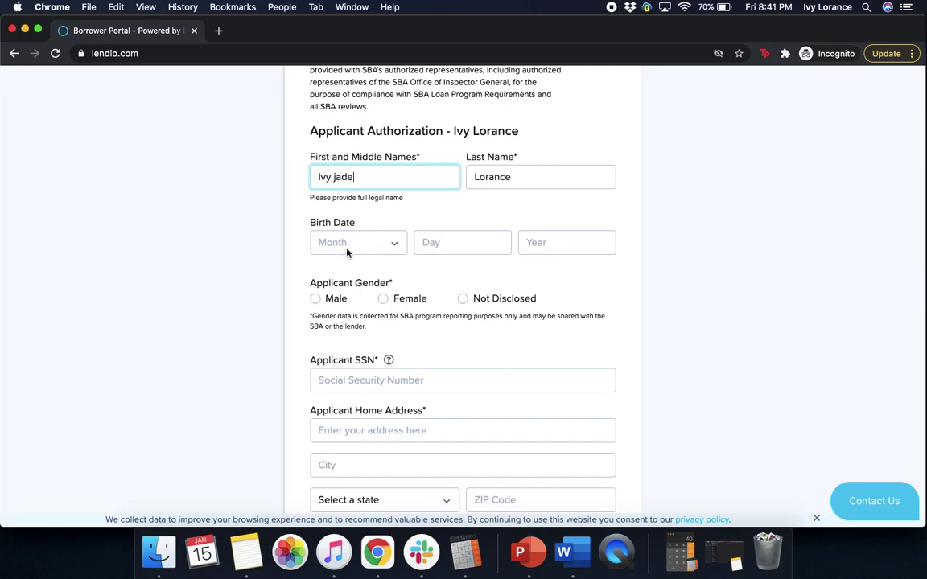
click(347, 248)
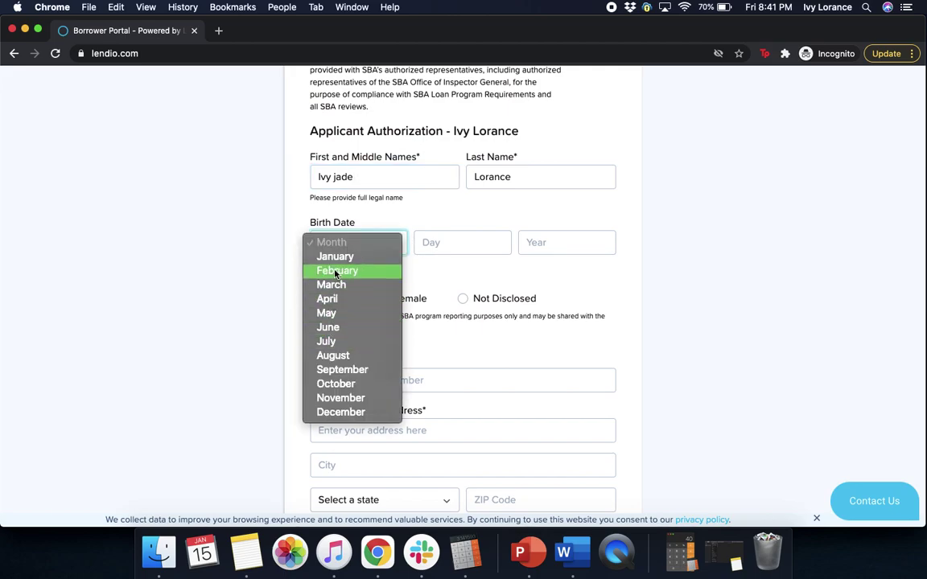
click(336, 271)
click(441, 241)
text(02)
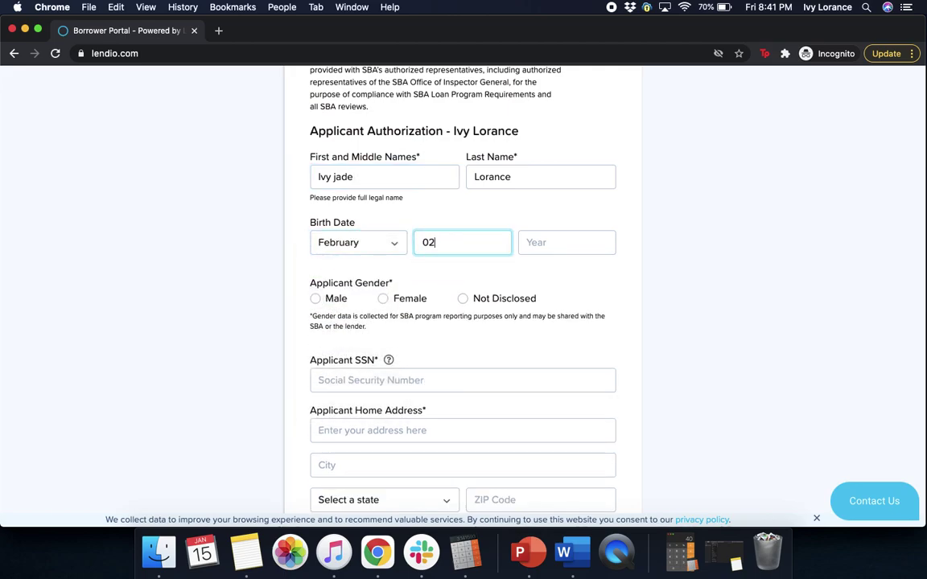
click(529, 242)
text(1991)
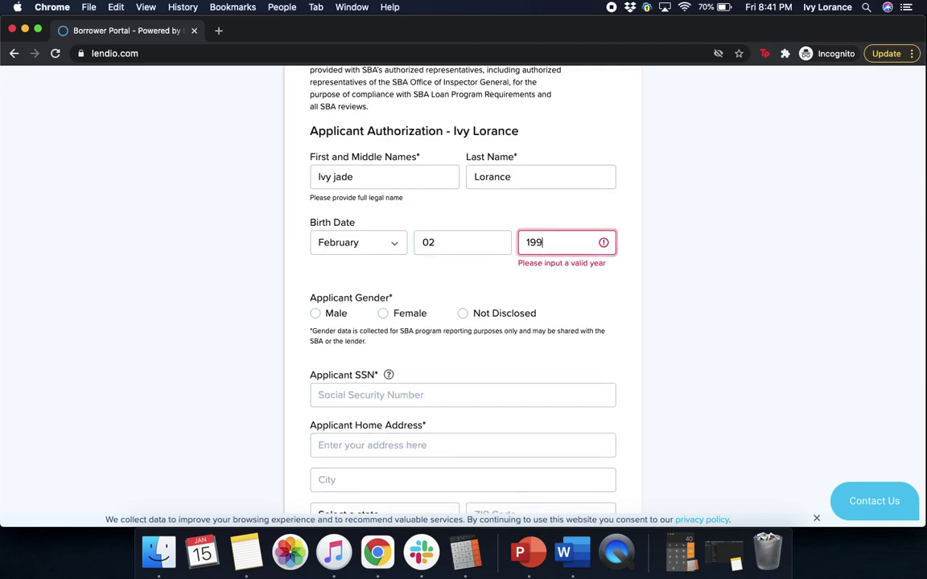
click(384, 299)
Enter the applicant's Social Security number and select the suggested home address
click(387, 386)
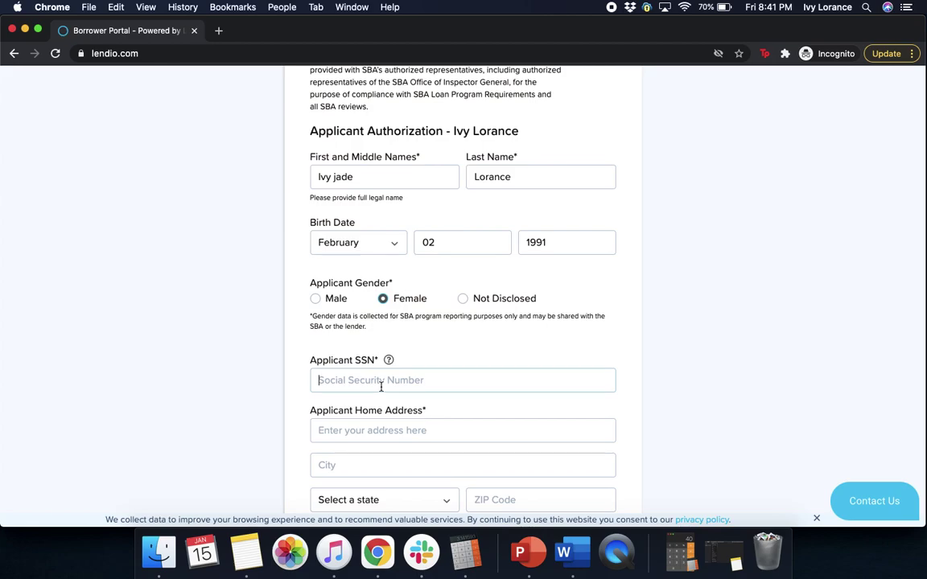
text(123)
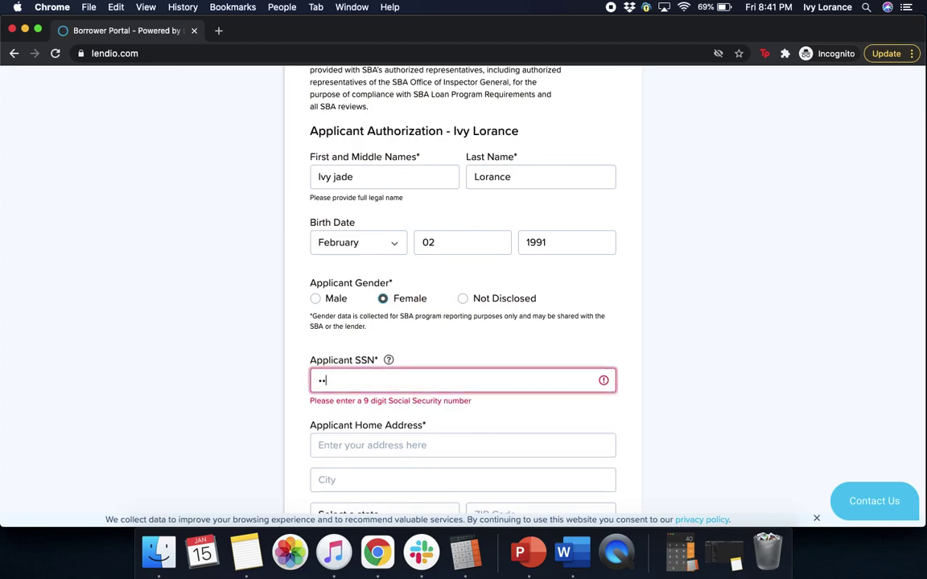
text(456789)
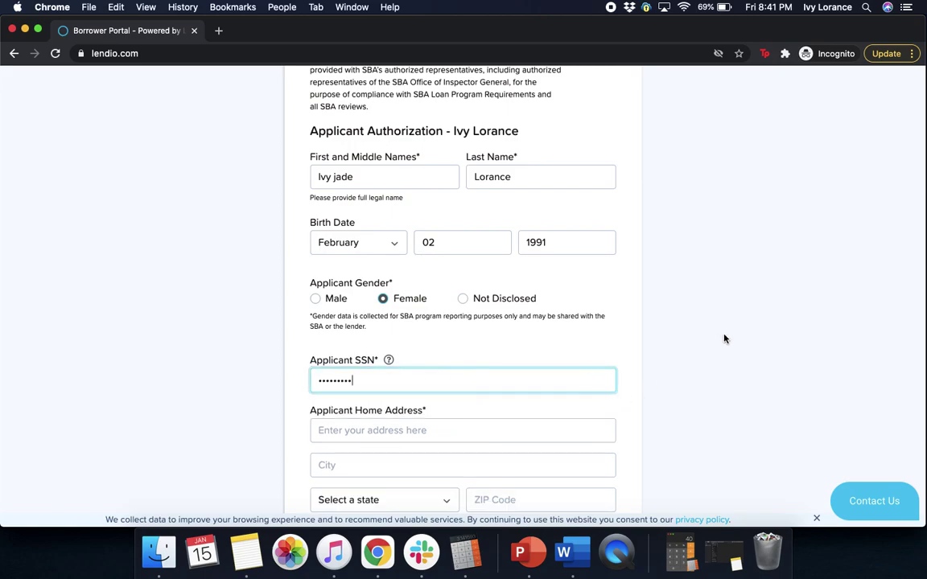
click(508, 407)
click(439, 431)
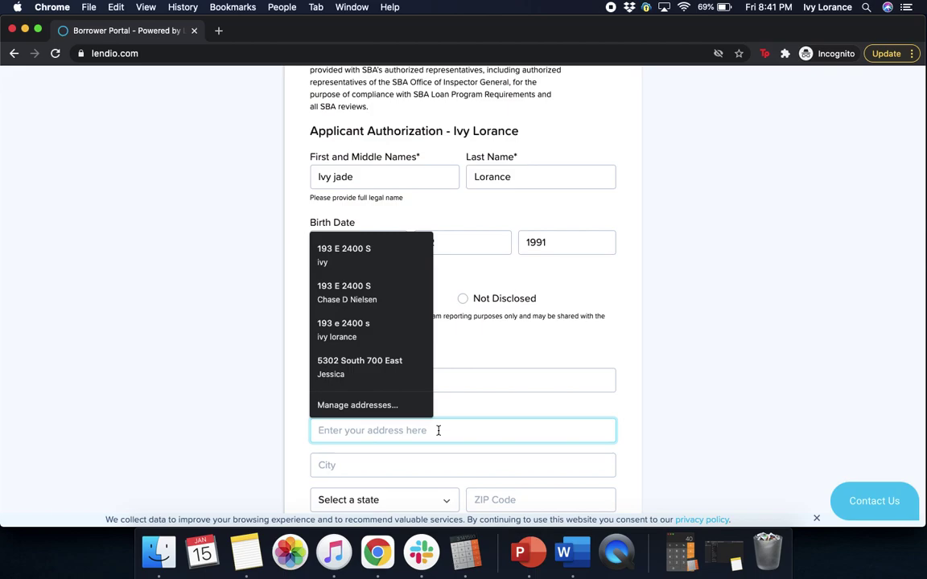
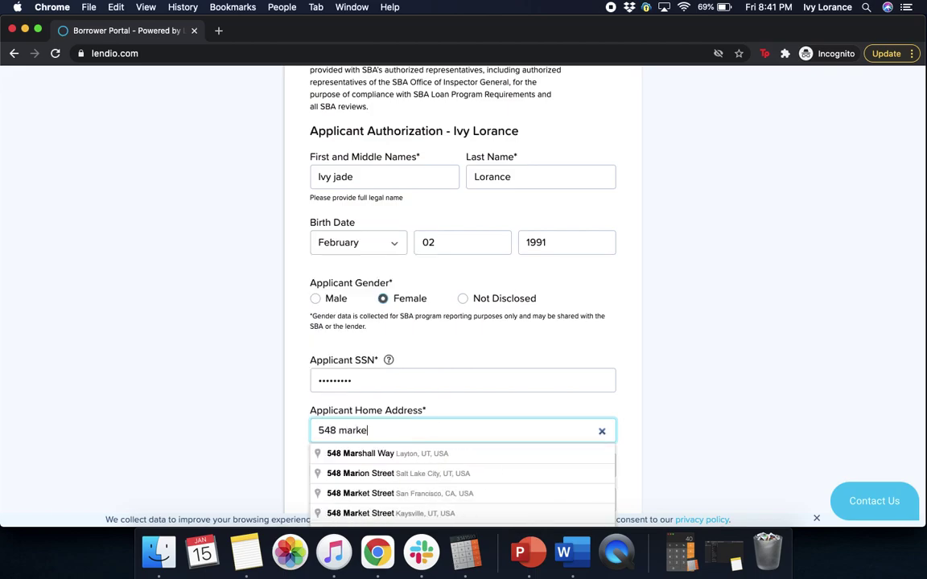
click(427, 453)
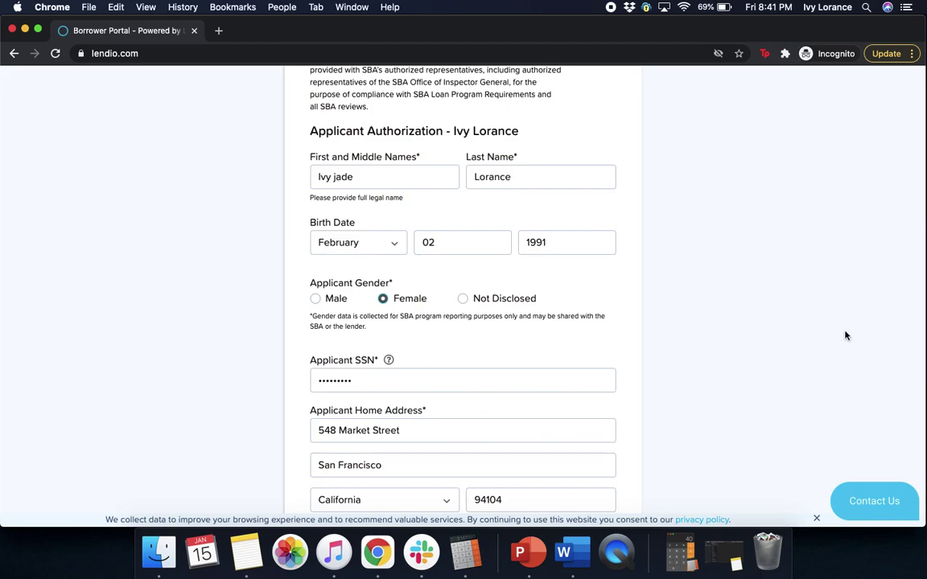
scroll(845, 335, down, 1)
scroll(845, 336, down, 5)
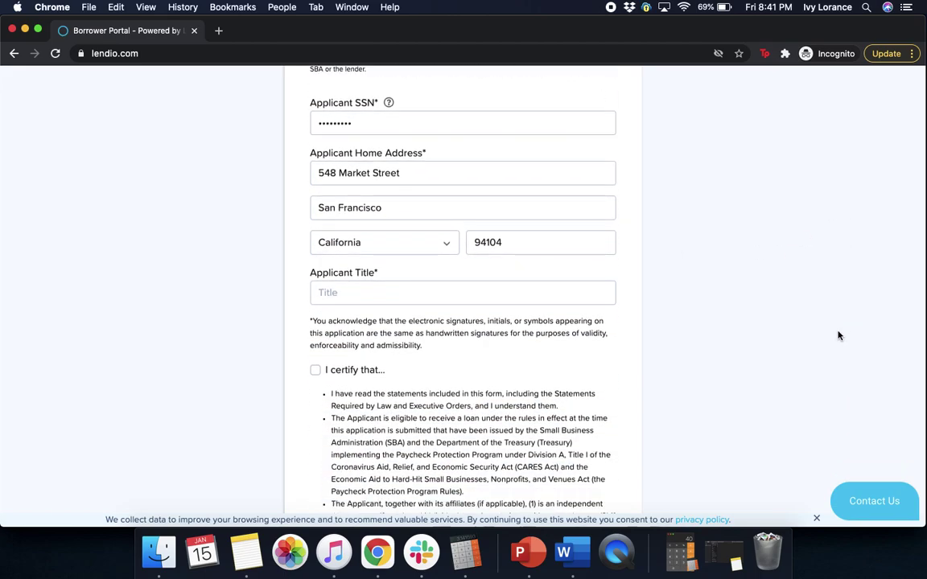
Enter 'owner' as the Applicant Title and read through the certifications to the form's end
click(527, 294)
text(owner)
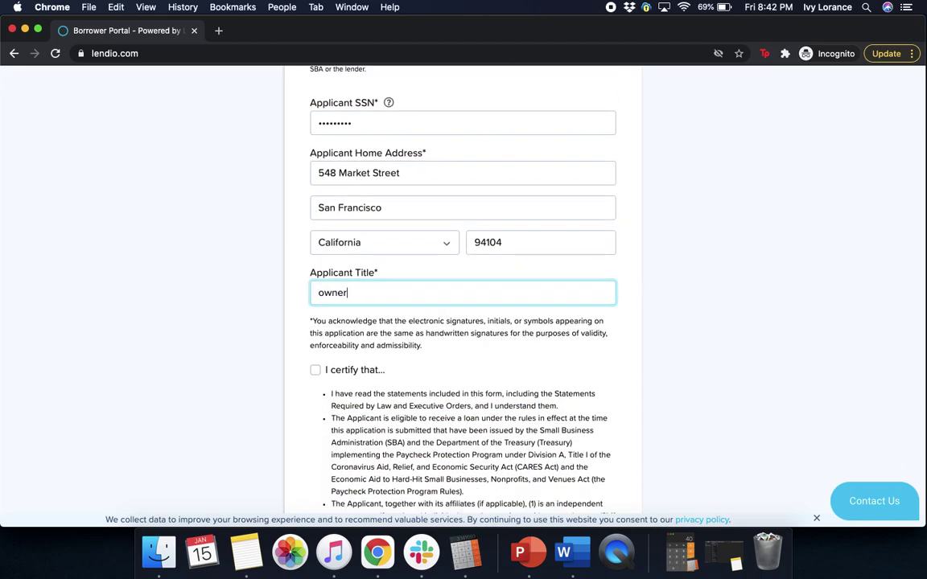
click(834, 336)
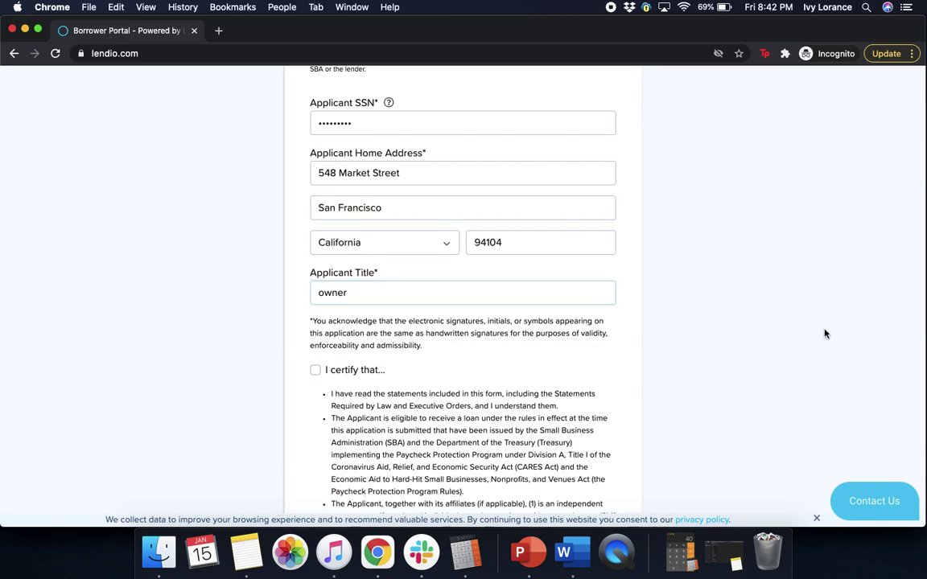
scroll(825, 333, down, 7)
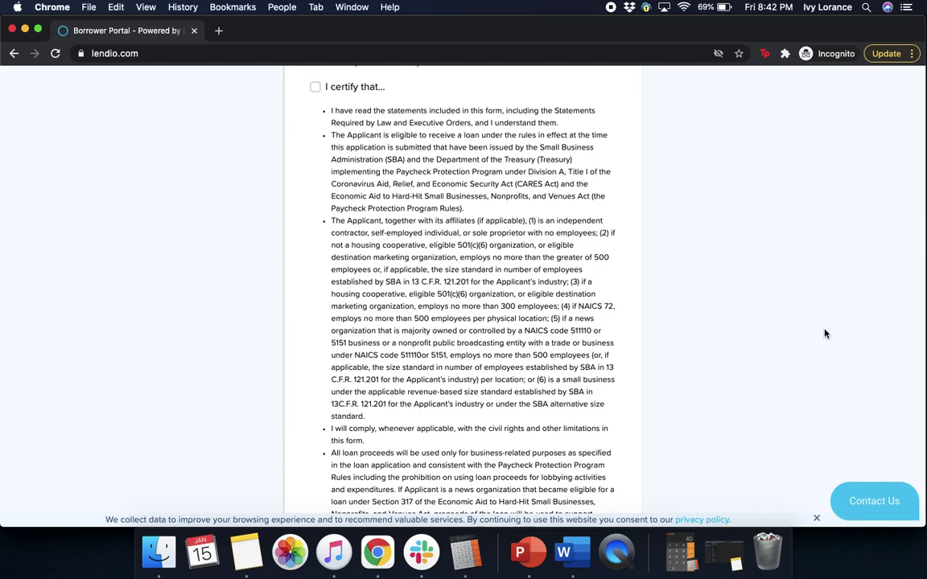
scroll(824, 333, down, 3)
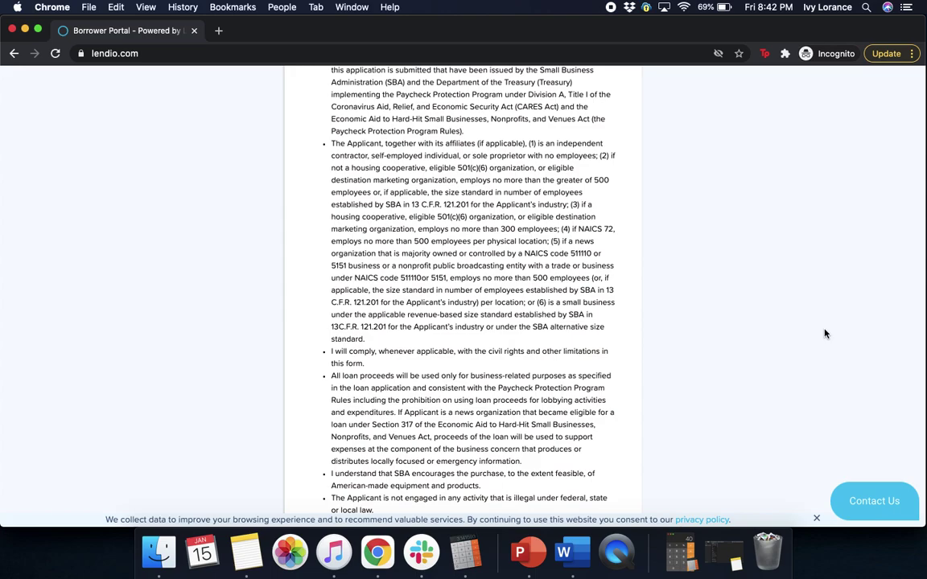
scroll(825, 333, down, 2)
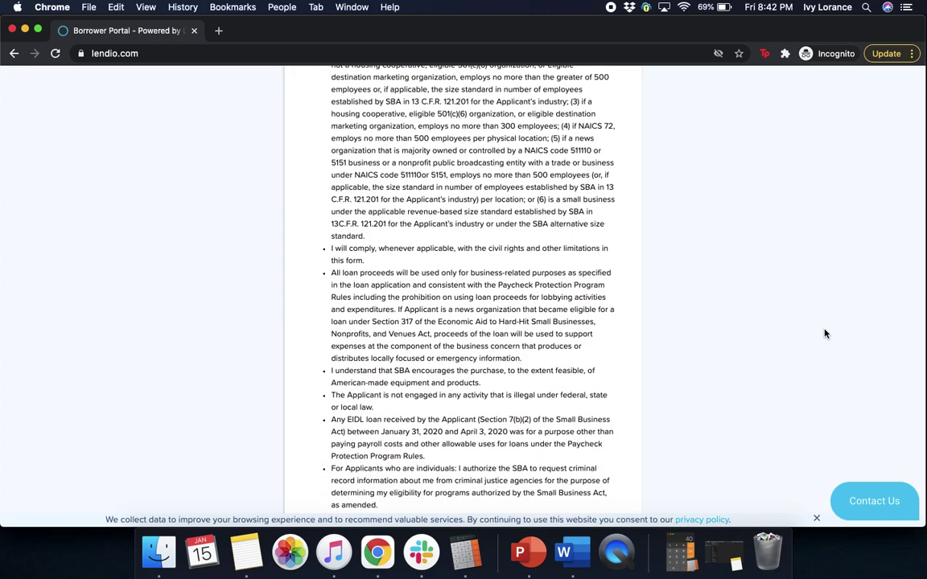
scroll(824, 333, down, 1)
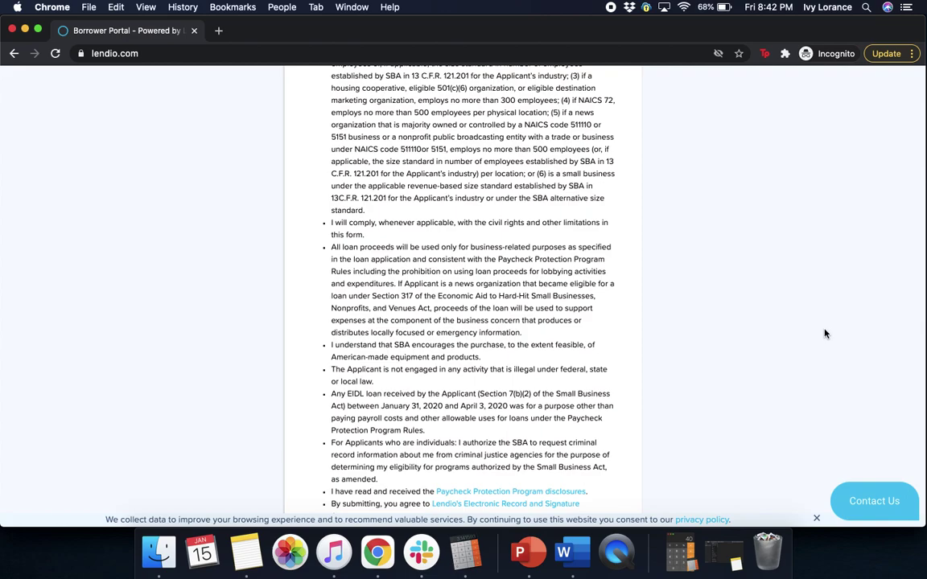
scroll(825, 333, down, 1)
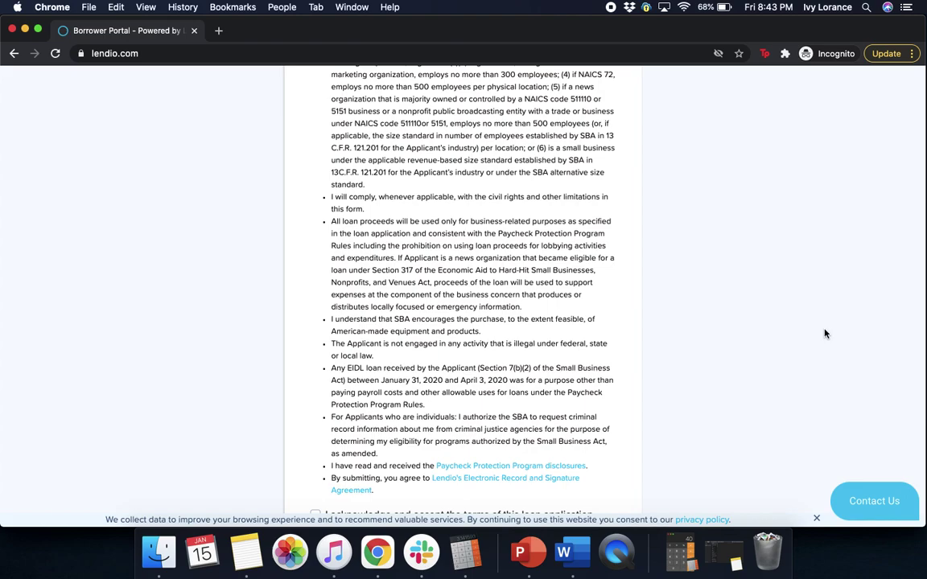
scroll(825, 333, down, 1)
scroll(825, 334, down, 4)
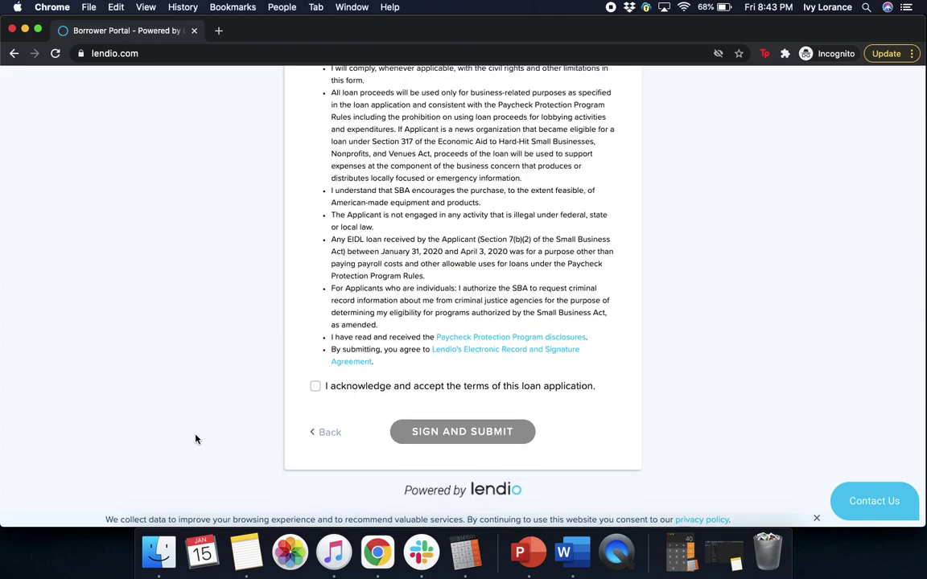
Check both 'I acknowledge and accept the terms' and 'I certify that...' boxes
click(314, 387)
scroll(809, 329, up, 1)
scroll(809, 328, up, 10)
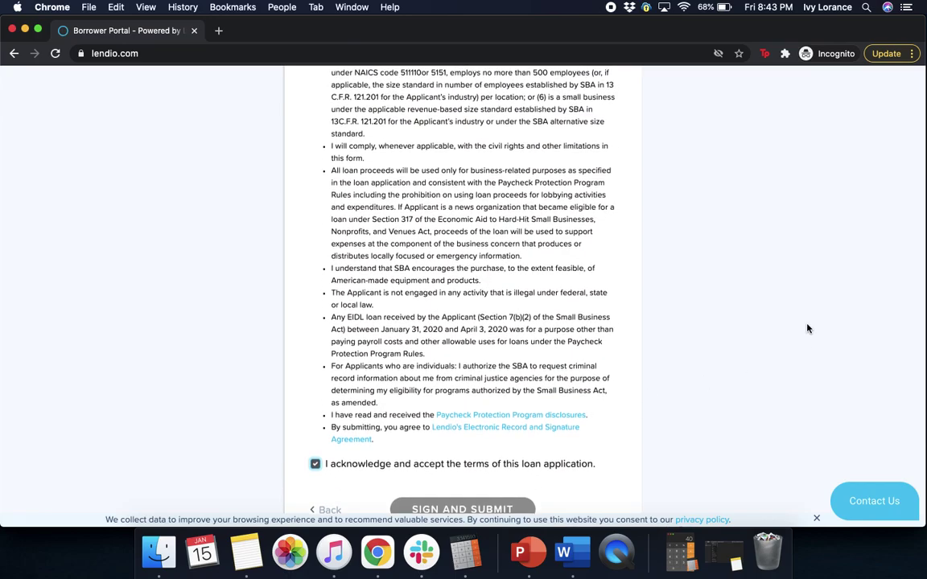
scroll(809, 328, up, 5)
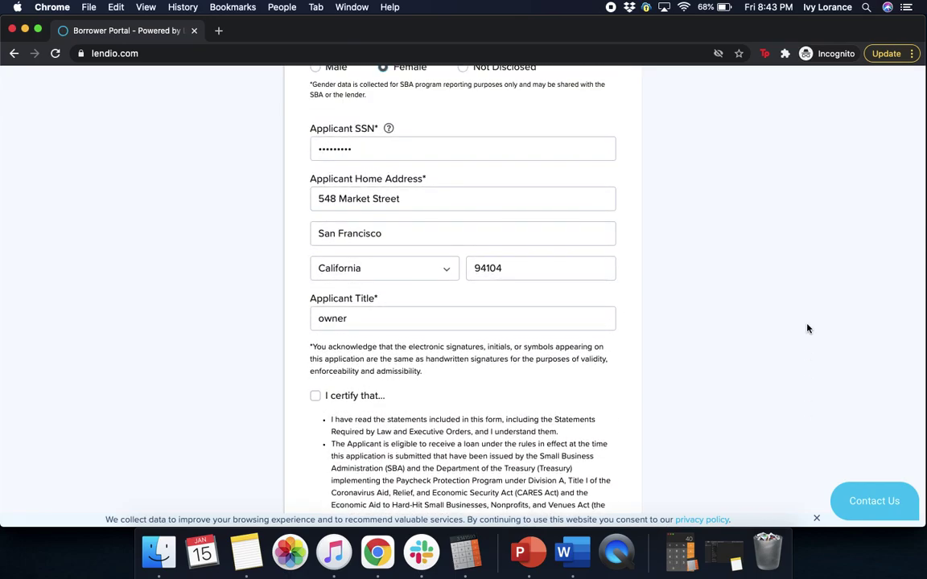
click(315, 395)
scroll(845, 297, down, 1)
scroll(845, 297, down, 10)
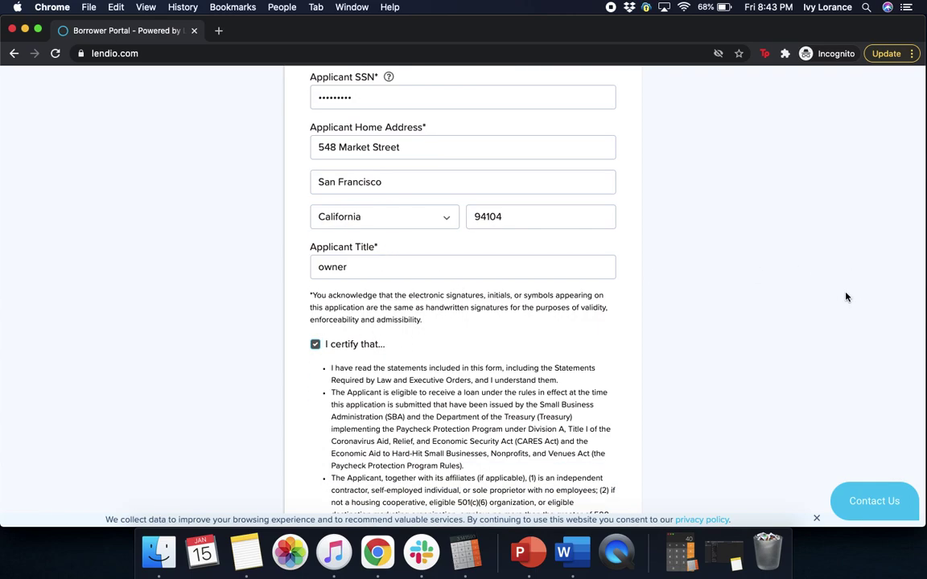
scroll(845, 297, down, 6)
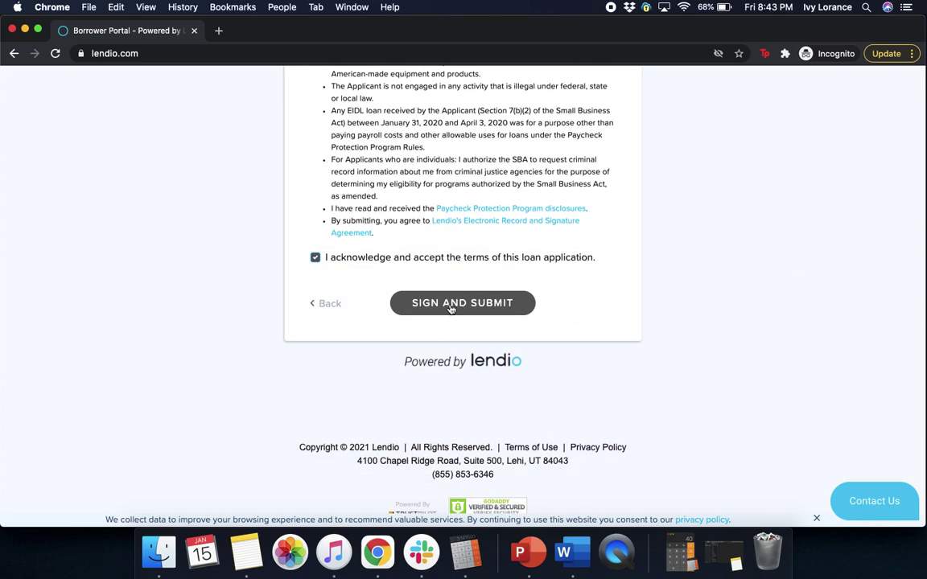
Sign and submit the application, confirming the matching business and home addresses
click(444, 309)
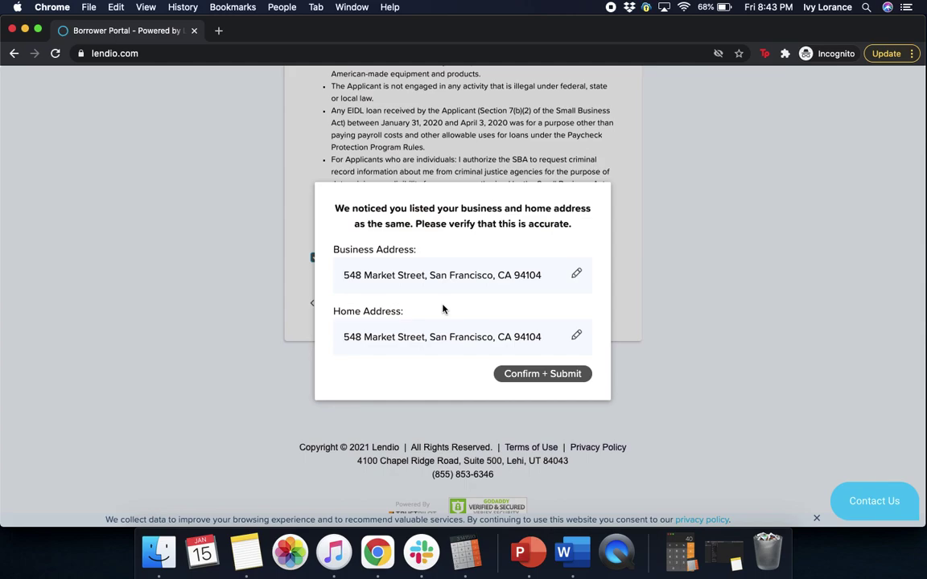
click(555, 375)
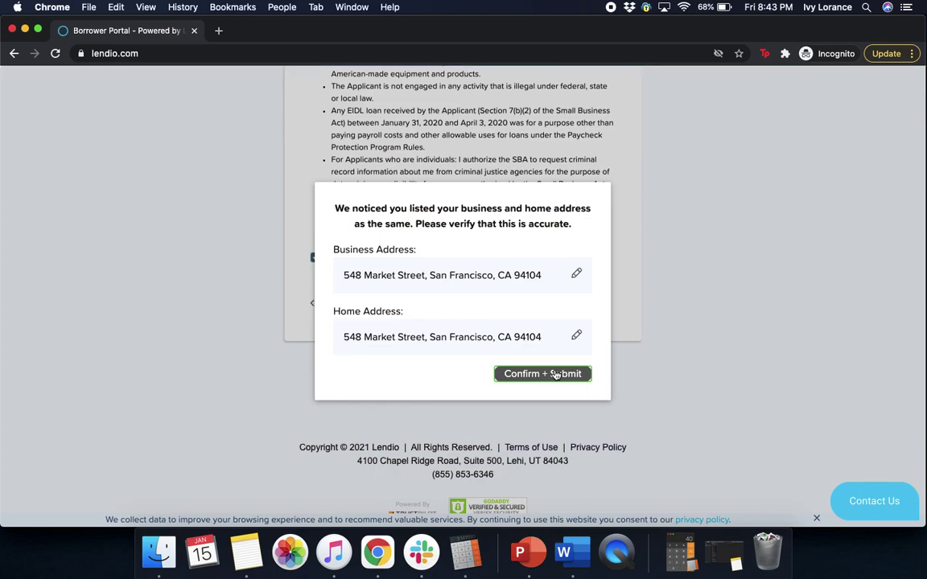